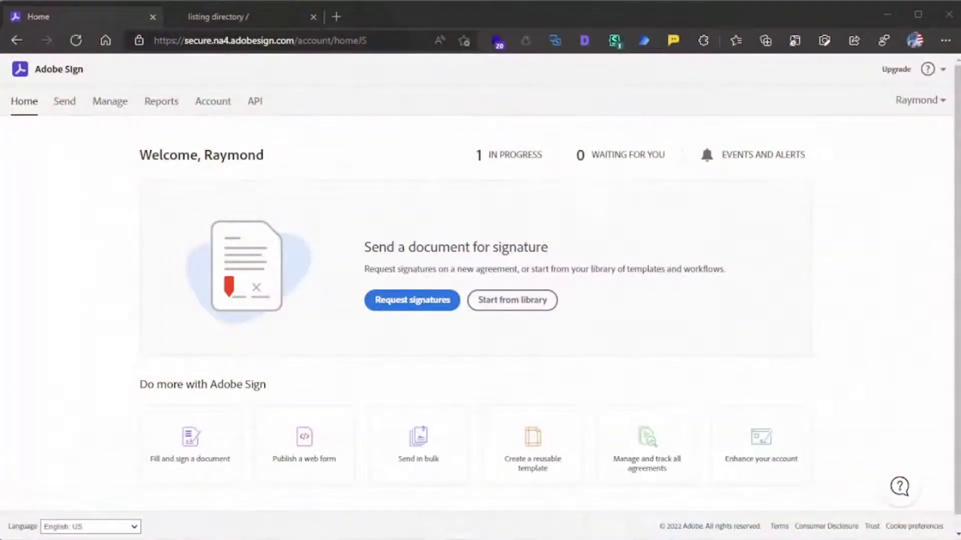
click(76, 40)
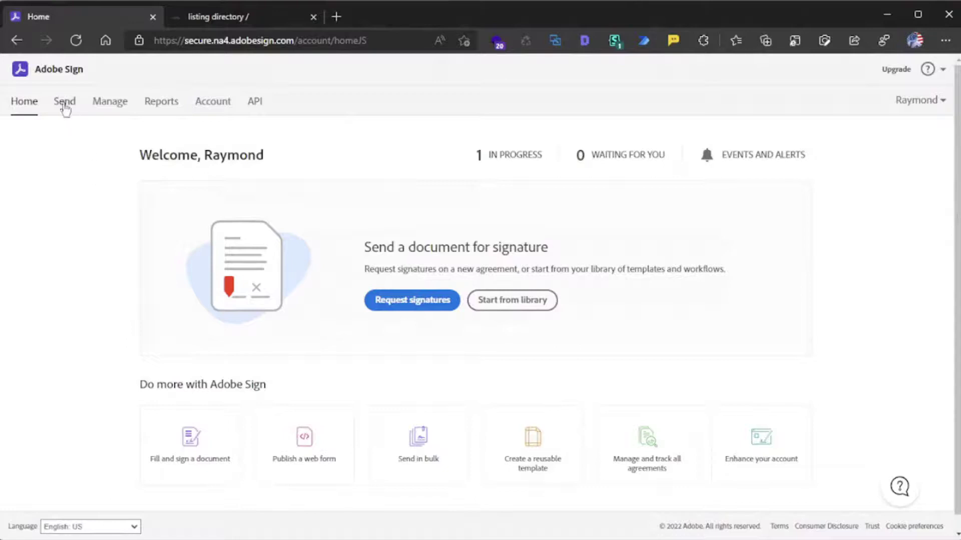
- Start a new agreement addressed to the recipient's e-mail address
click(63, 103)
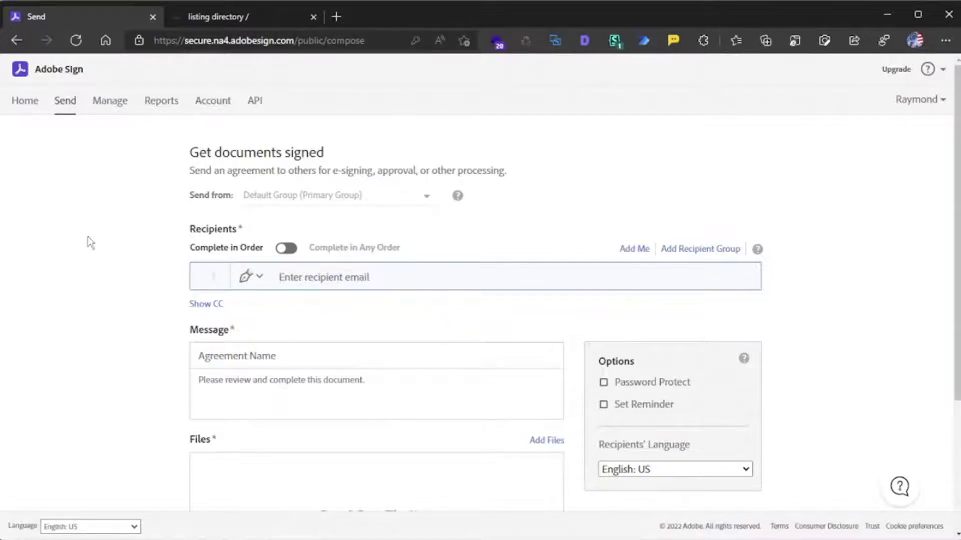
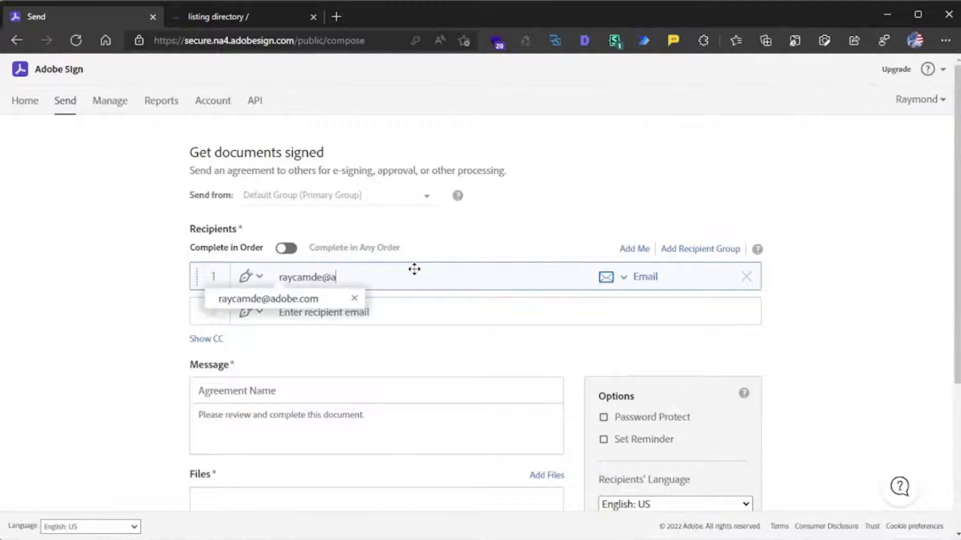
click(487, 338)
scroll(137, 328, down, 1)
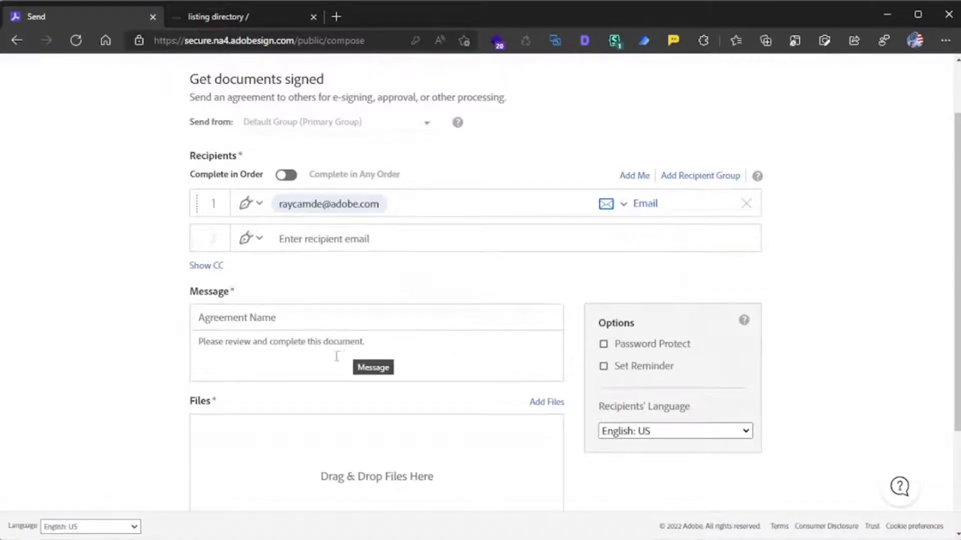
- Replace the default message with 'Please sign this I'm live streaming now.'
click(325, 345)
drag(372, 345, 195, 347)
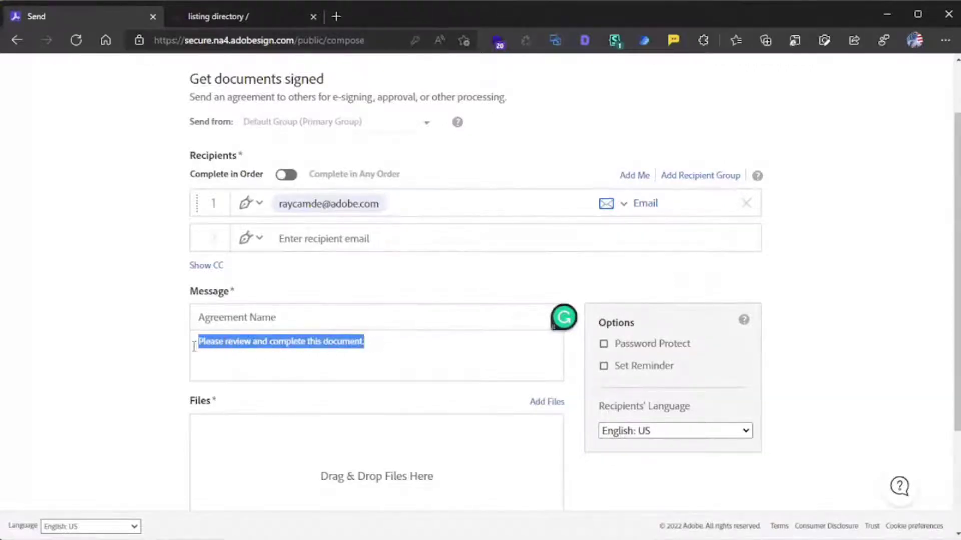
text(Please)
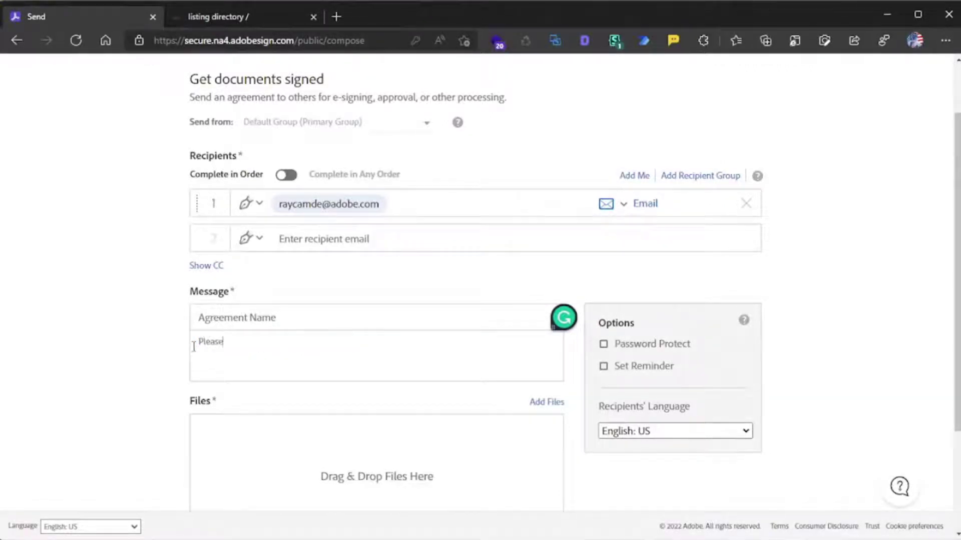
text( sign this I'm live streamingf n)
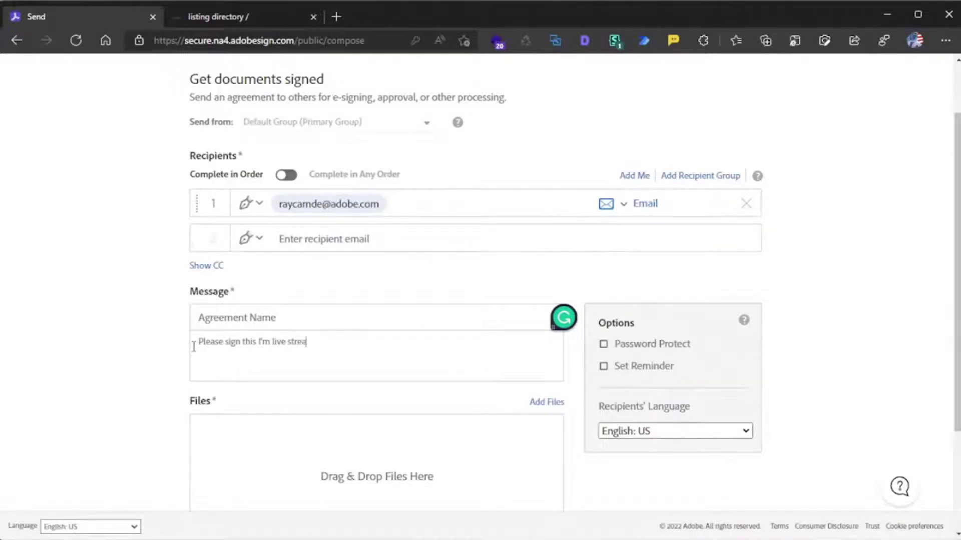
key(BackSpace)
key(BackSpace)
key(BackSpace)
text(now.)
scroll(146, 341, down, 3)
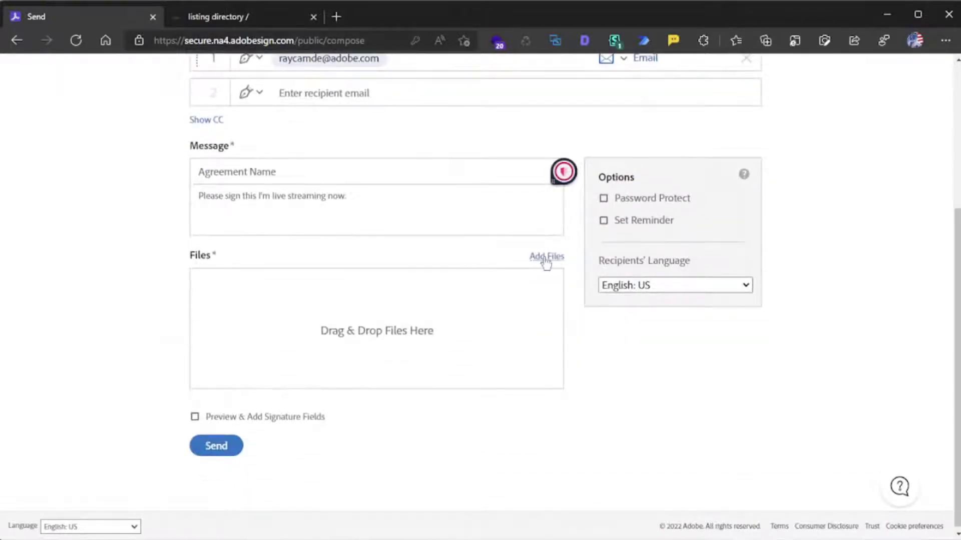
- Attach waiver.docx from the computer so the agreement is titled 'waiver'
click(546, 256)
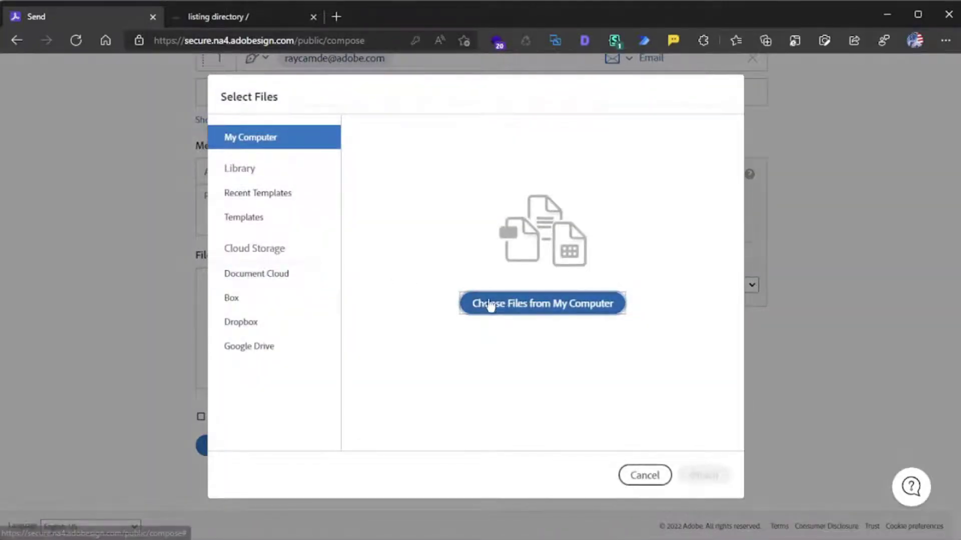
click(495, 309)
drag(433, 18, 0, 130)
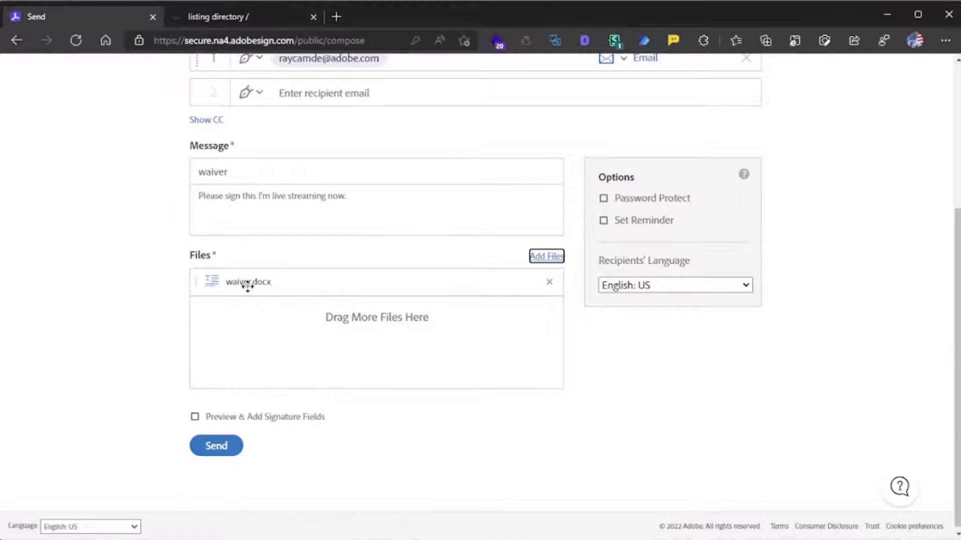
scroll(483, 392, up, 3)
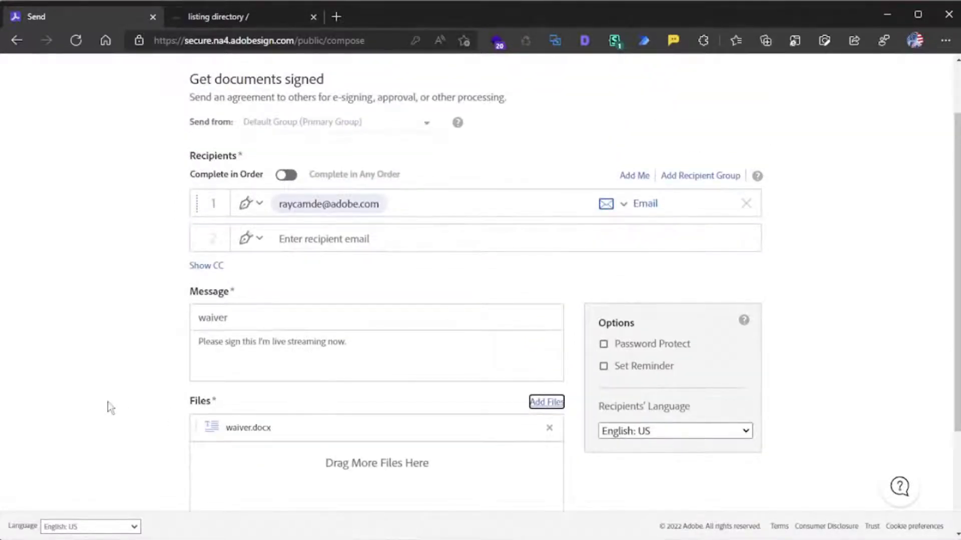
scroll(107, 400, down, 2)
scroll(107, 400, down, 2)
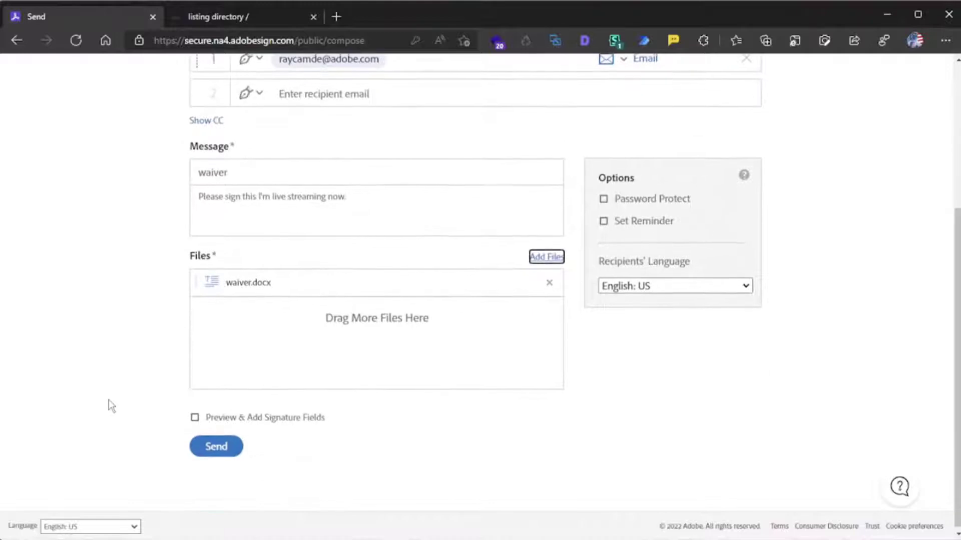
- Enable Preview & Add Signature Fields and continue to the waiver's authoring page
click(239, 418)
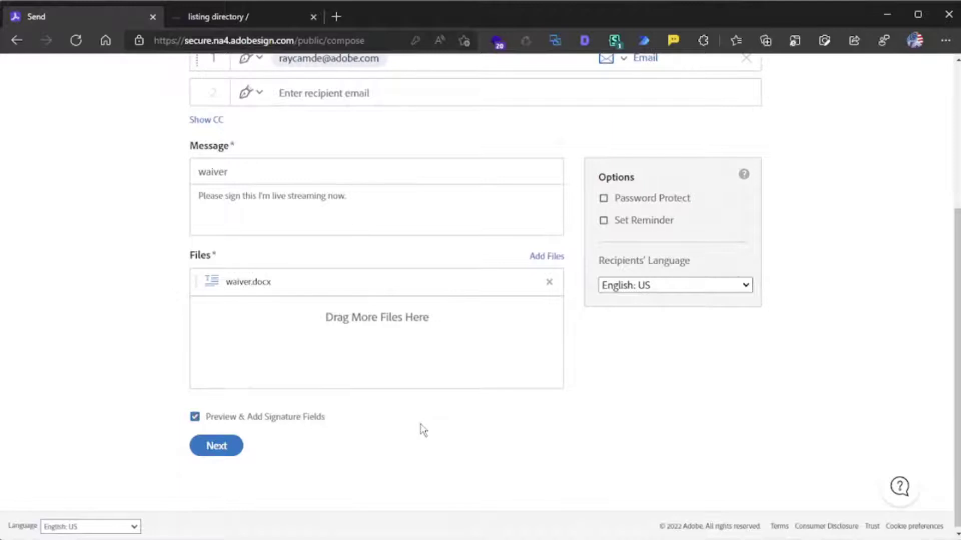
click(199, 451)
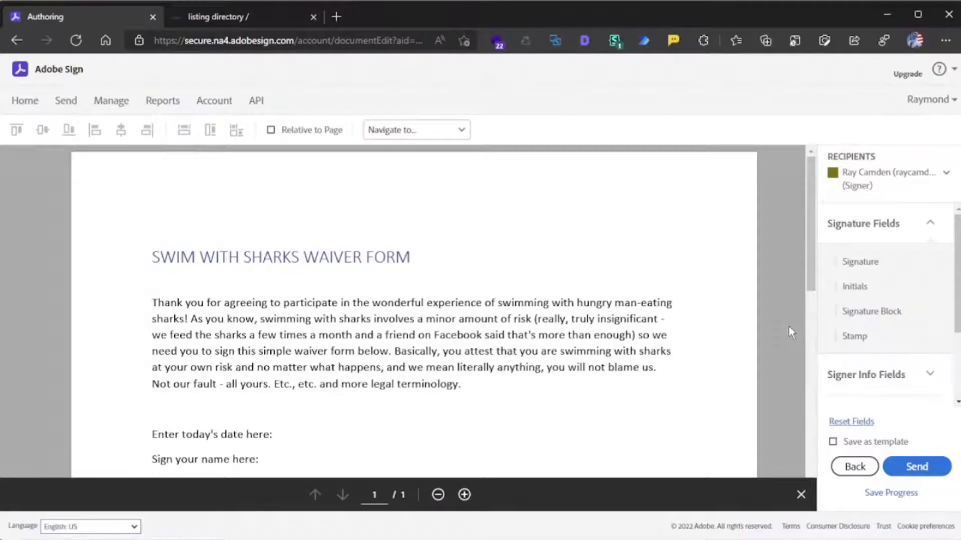
- Place a Text Input data field beside "Enter today's date here:"
scroll(789, 326, down, 3)
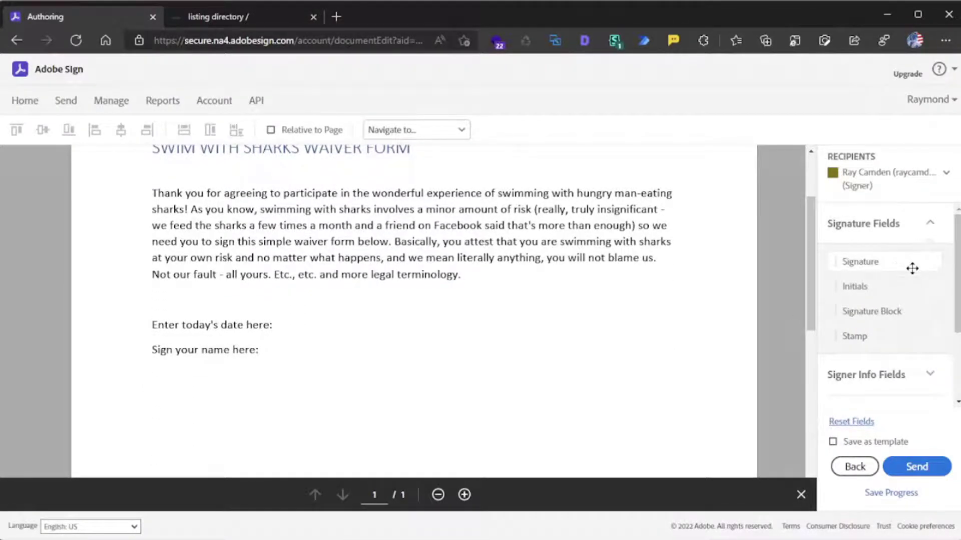
scroll(928, 332, down, 2)
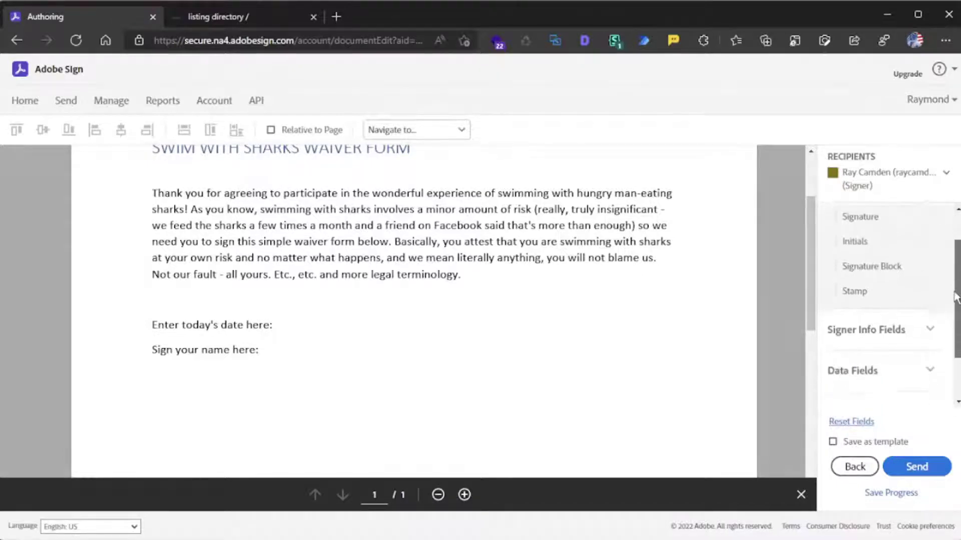
click(926, 330)
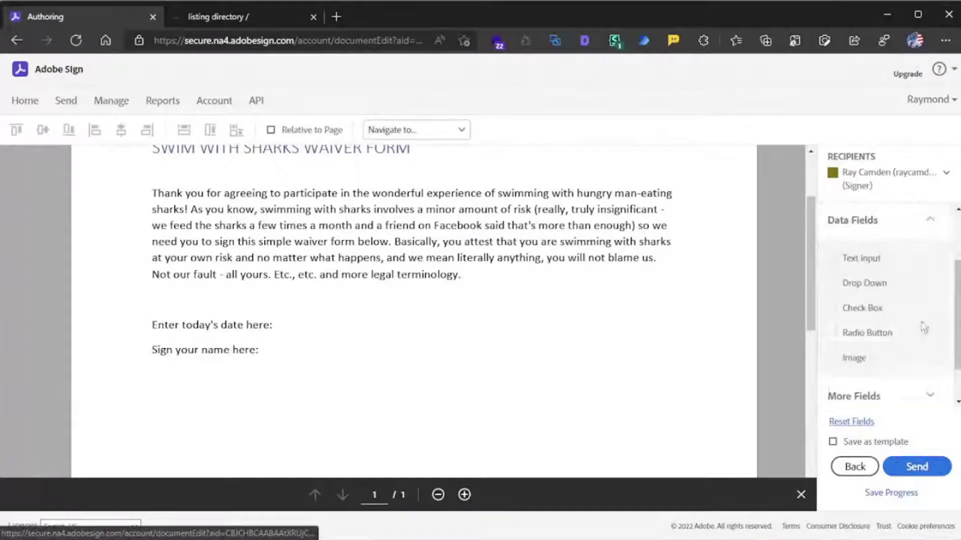
scroll(919, 320, down, 1)
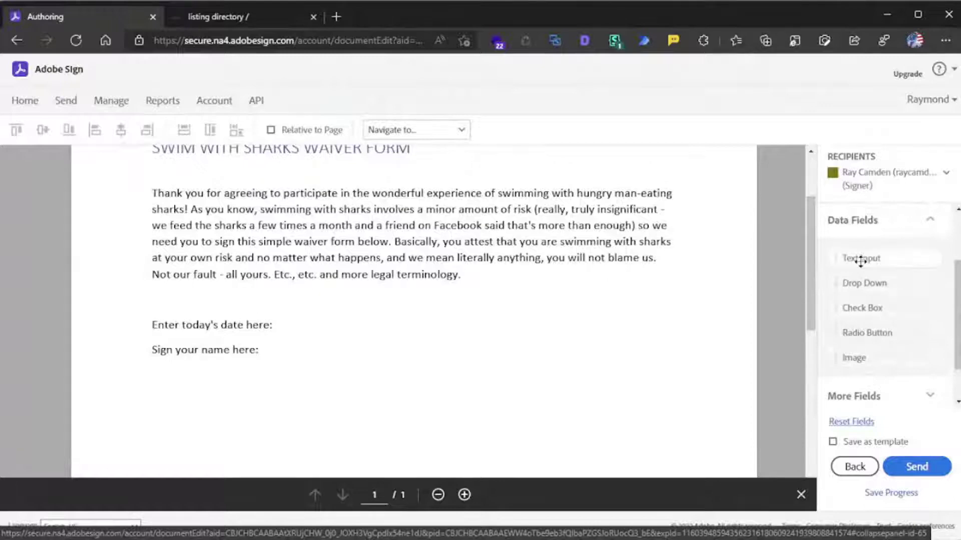
drag(861, 259, 278, 314)
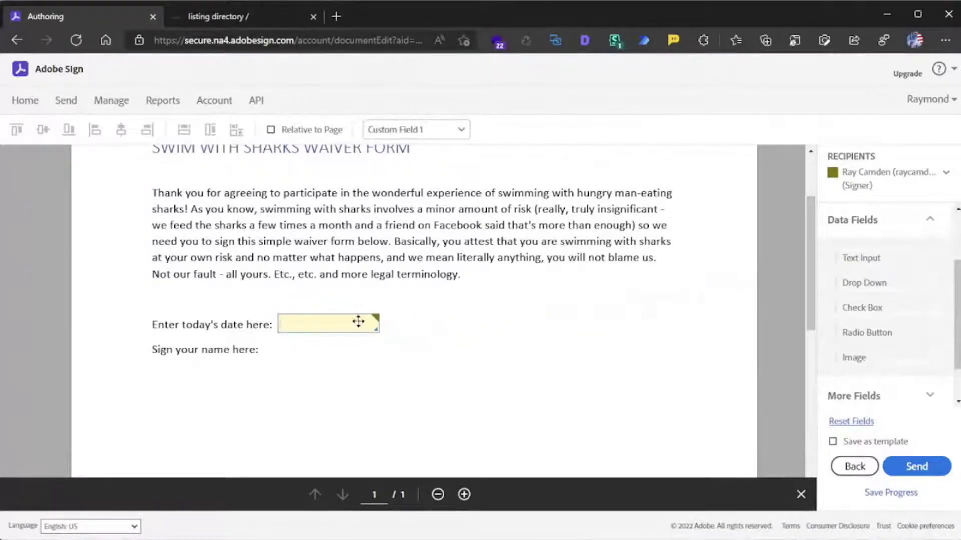
- Place a Signature field beside "Sign your name here:"
scroll(911, 287, up, 2)
scroll(918, 268, up, 1)
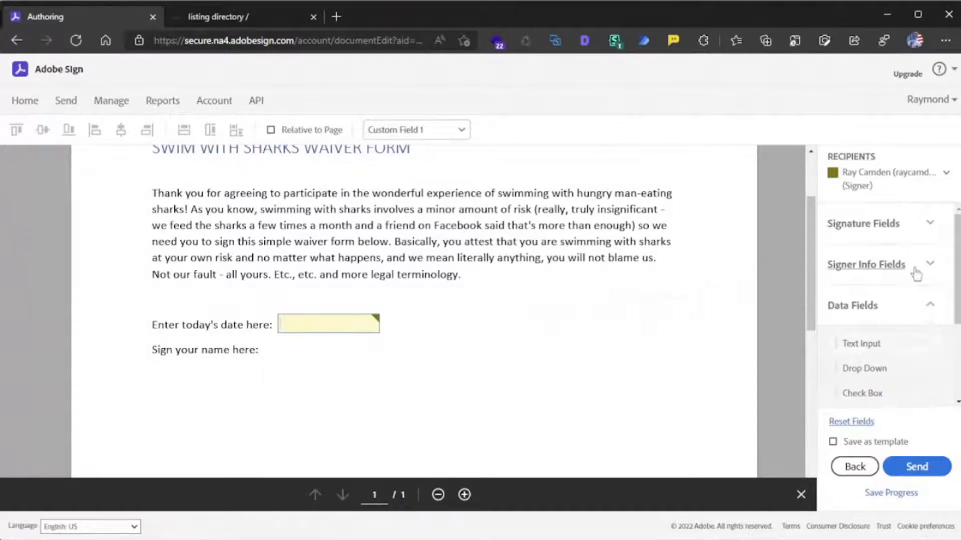
click(927, 223)
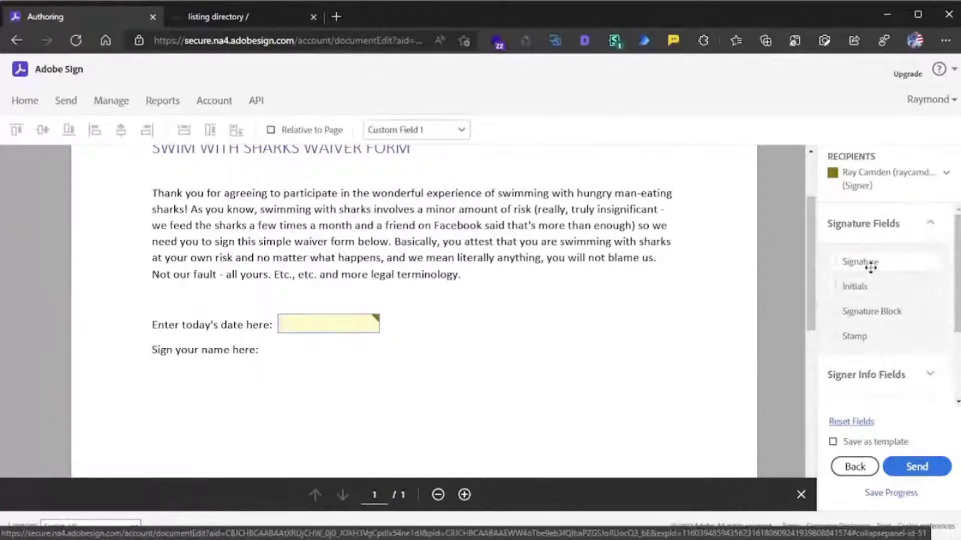
mouse_move(866, 266)
mouse_down()
mouse_move(457, 339)
mouse_move(276, 342)
mouse_up()
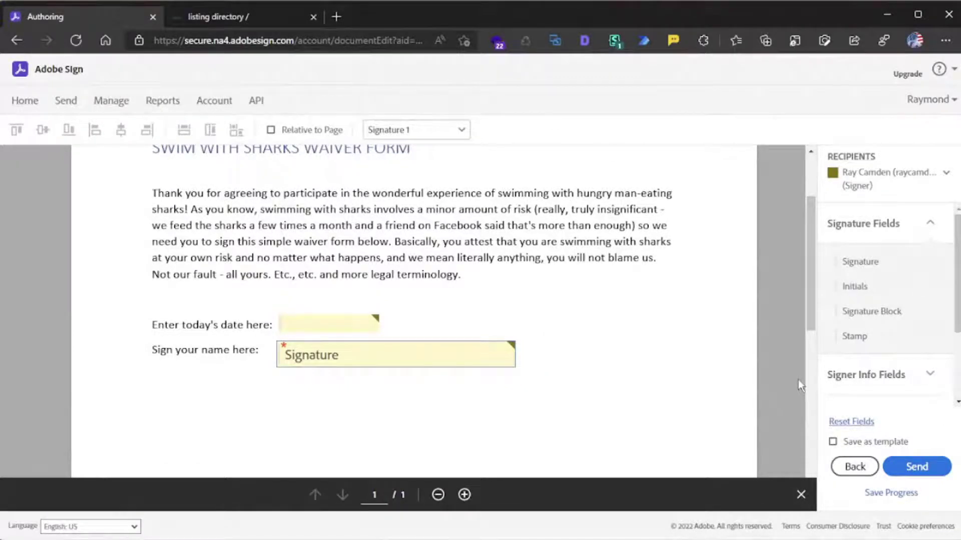
- Open the date field's properties and make it required
click(320, 322)
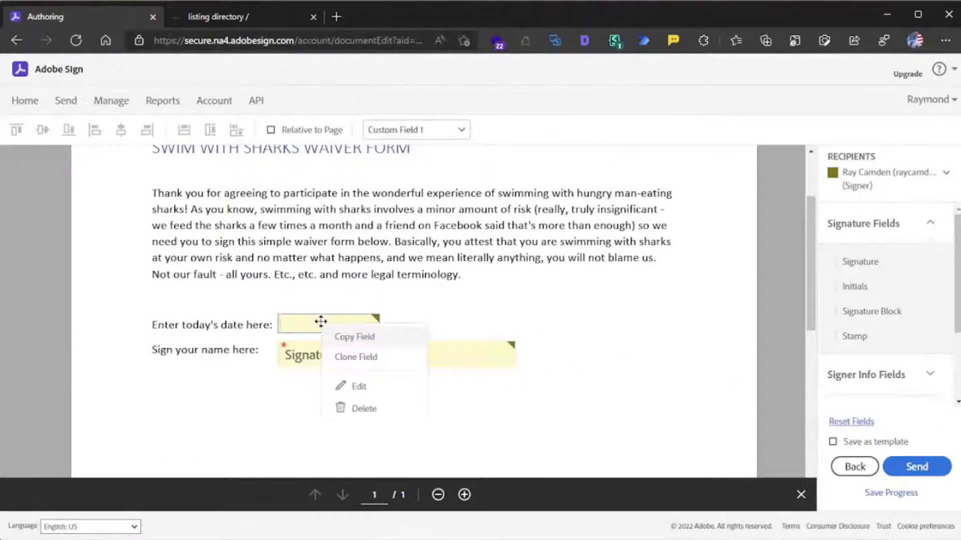
double_click(304, 324)
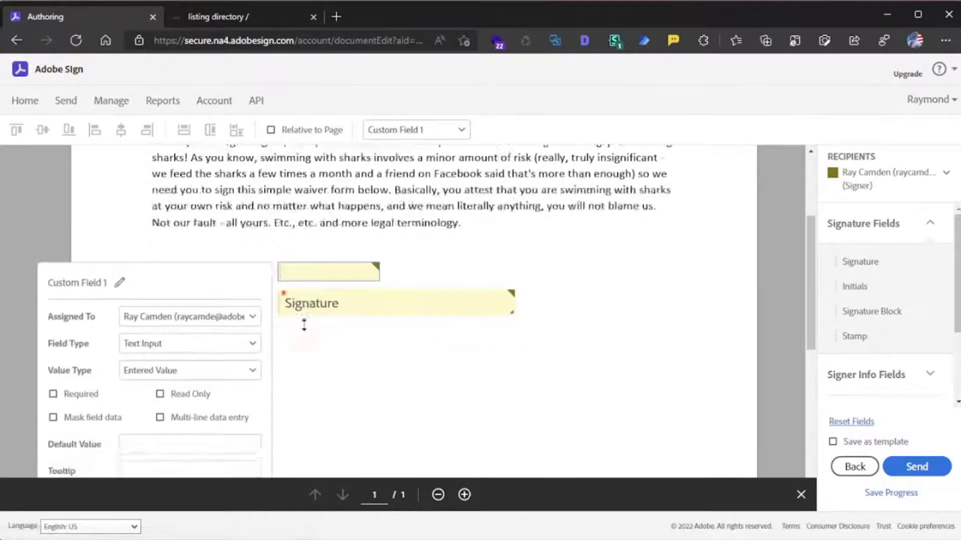
scroll(316, 326, down, 3)
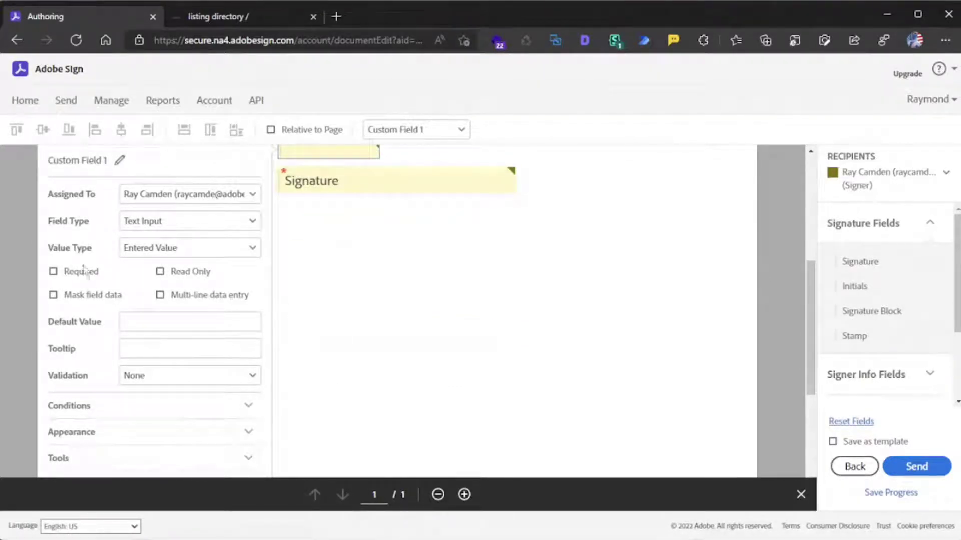
click(68, 277)
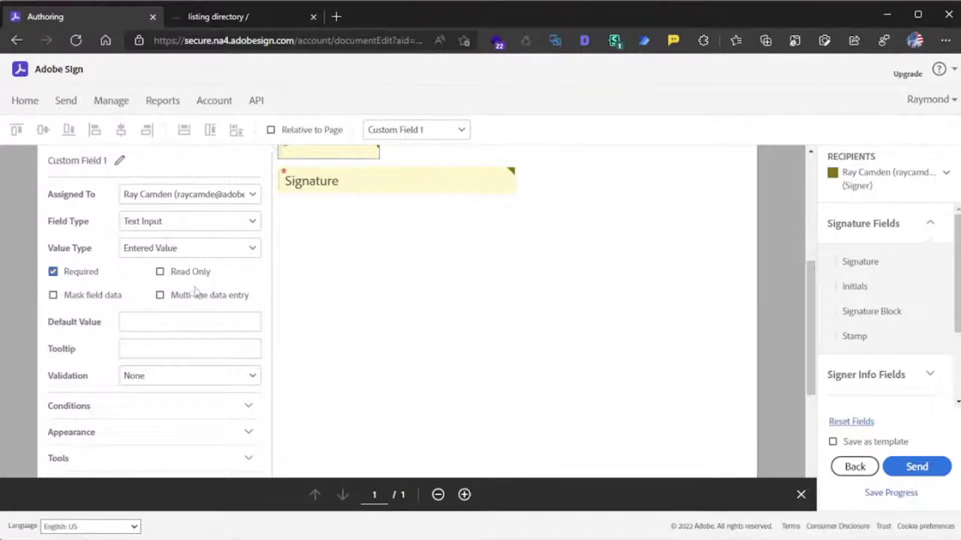
- Set the date field's validation to Date and confirm with OK
scroll(365, 354, down, 2)
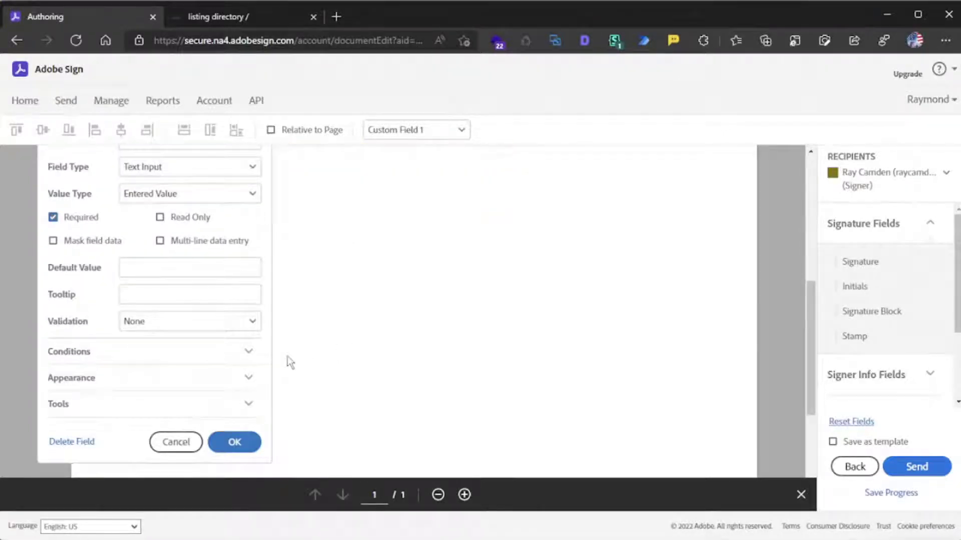
click(250, 322)
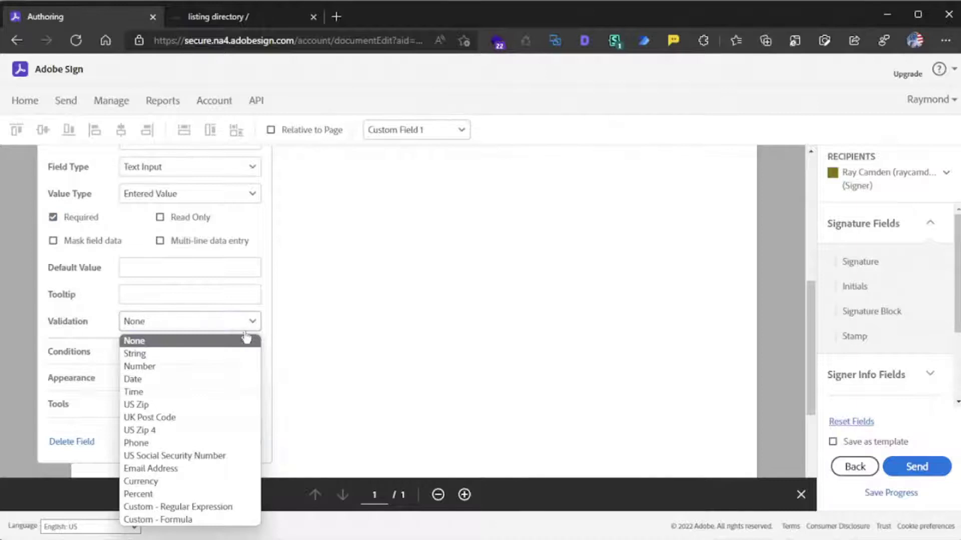
click(197, 381)
click(236, 468)
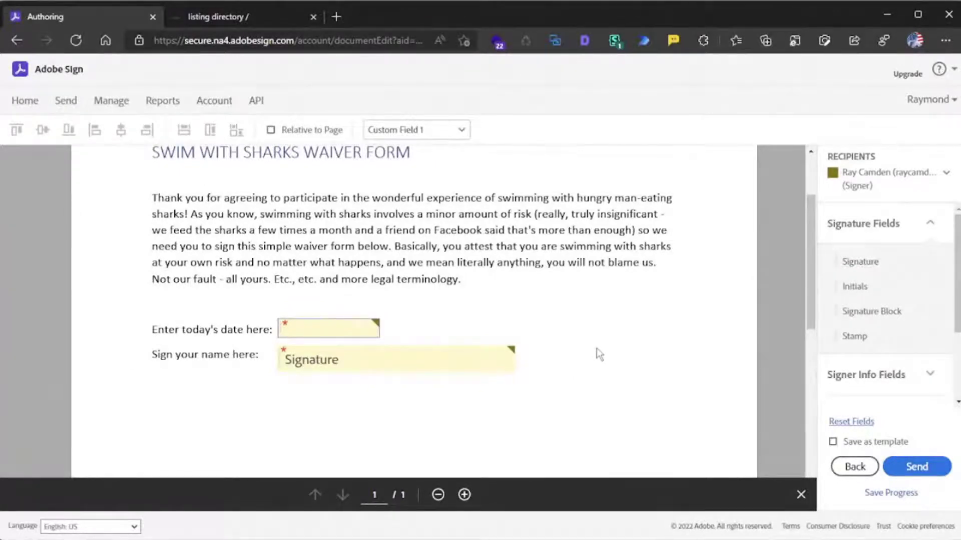
scroll(596, 348, up, 1)
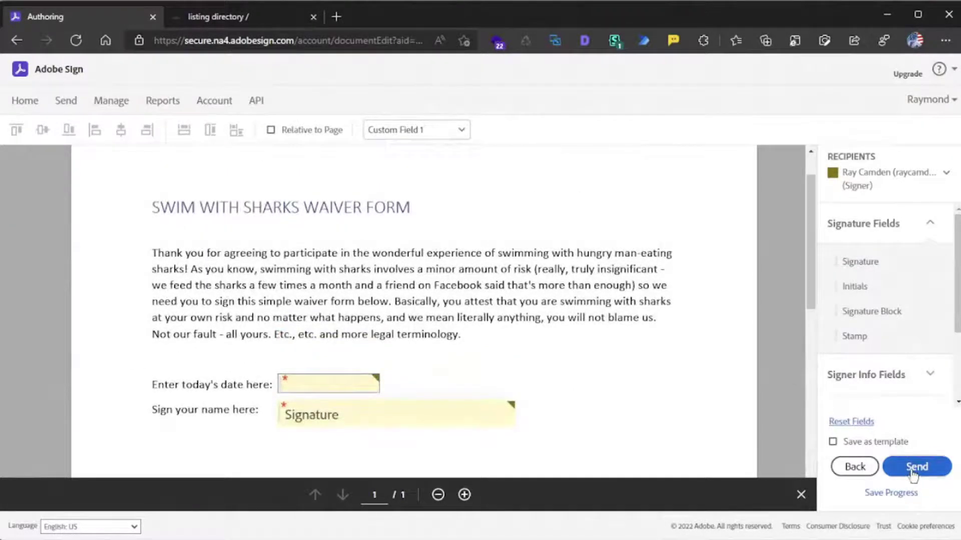
- Send the waiver and check it appears as Out for signature under Manage
click(912, 473)
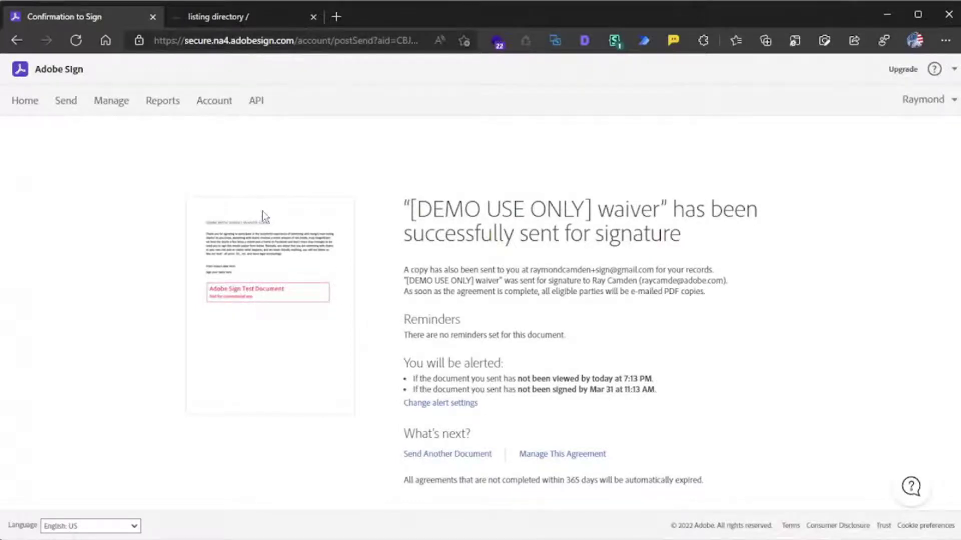
click(118, 108)
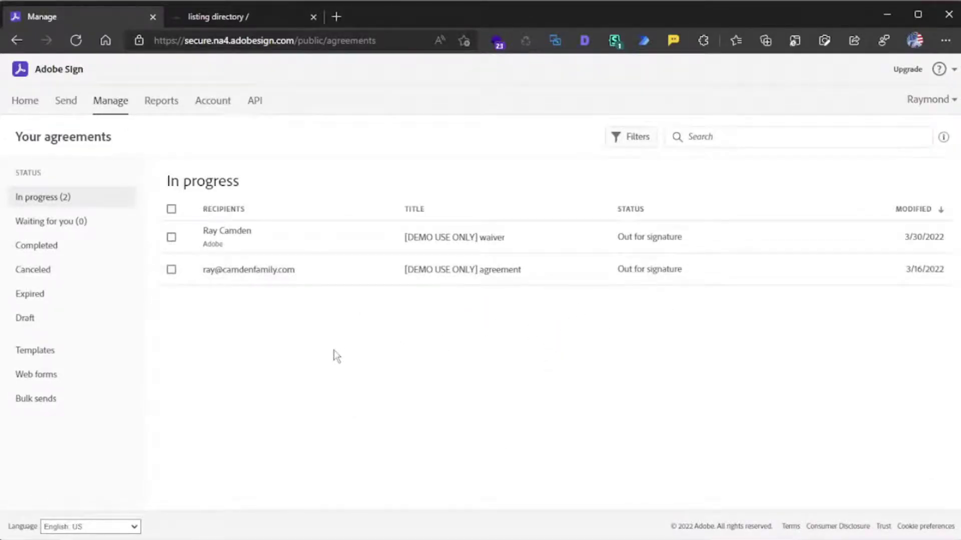
mouse_move(714, 244)
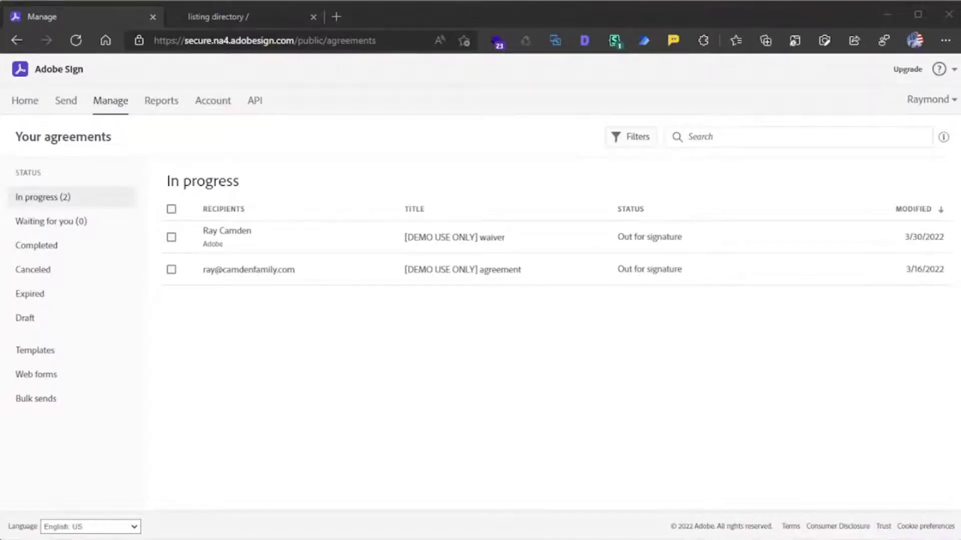
- Open the waiver's signature-request email in Outlook, follow Review and sign, then minimize Outlook
drag(0, 99, 310, 57)
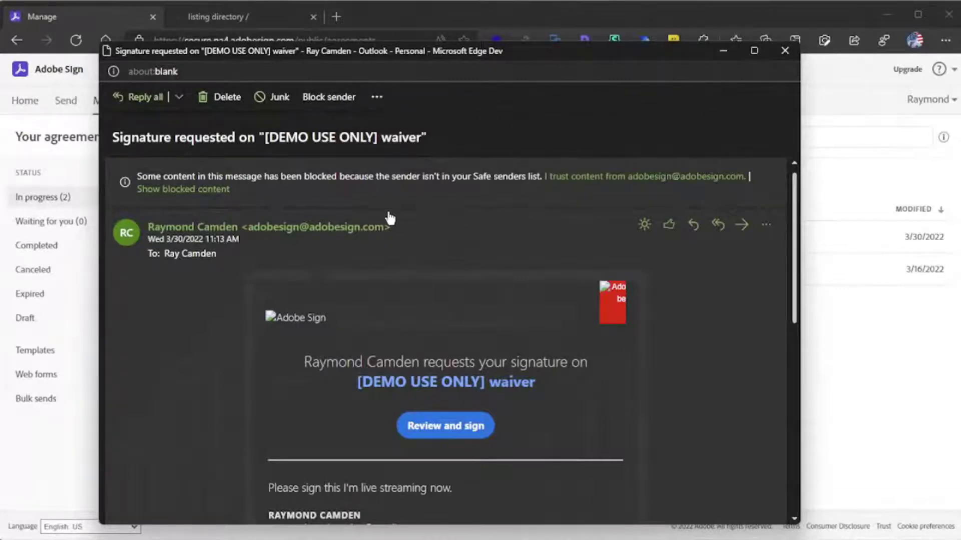
scroll(409, 226, down, 5)
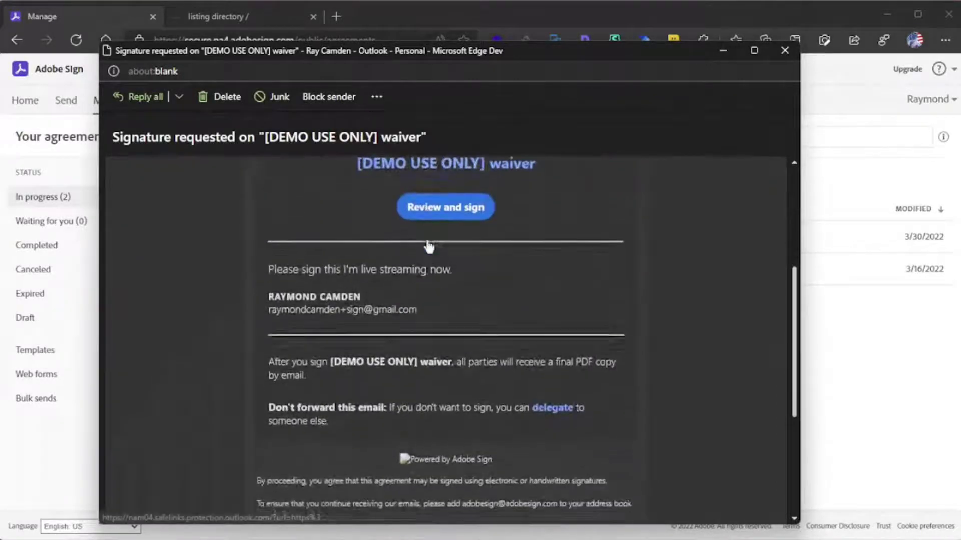
scroll(428, 243, up, 3)
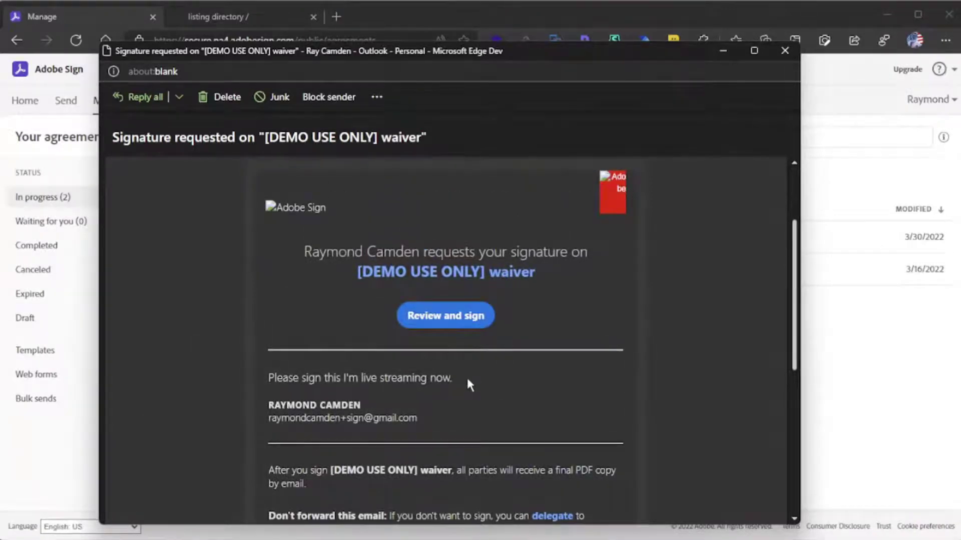
mouse_move(468, 383)
mouse_down()
mouse_move(255, 379)
mouse_move(304, 248)
mouse_up()
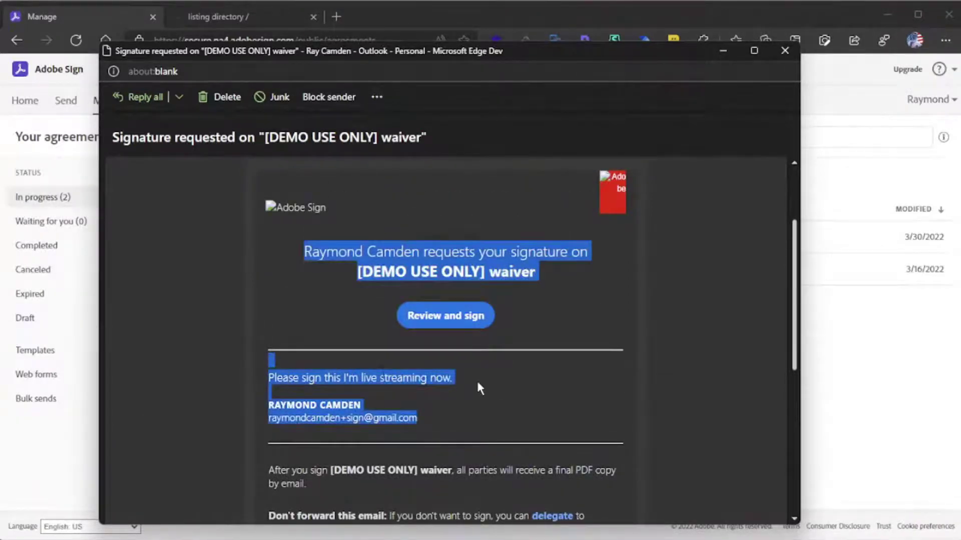
click(445, 320)
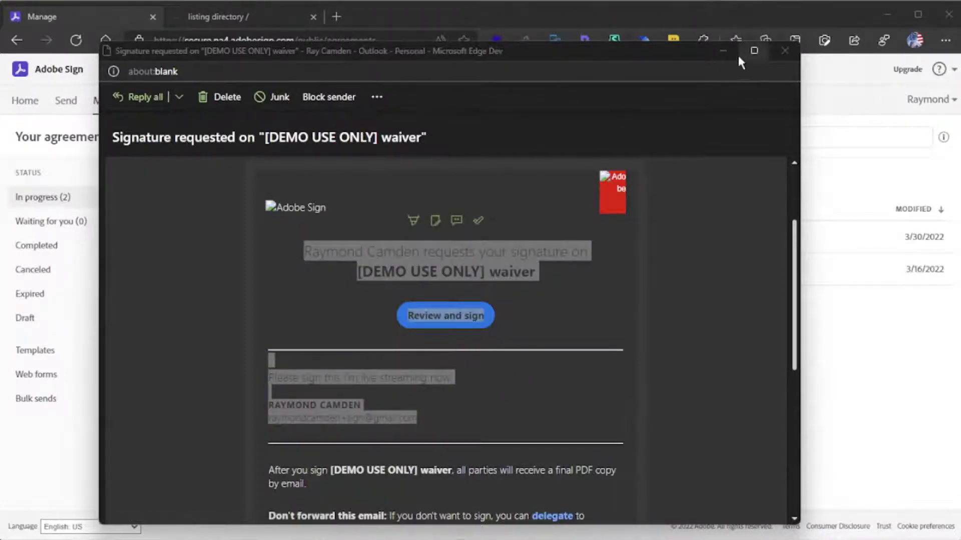
click(724, 52)
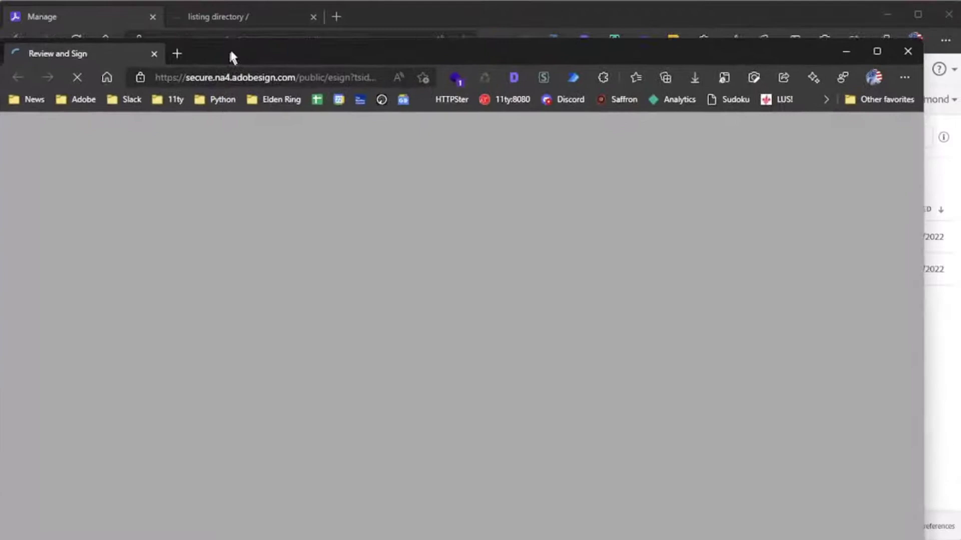
- Maximize the signing window and enter 3/30/2022 in the date field
drag(233, 57, 230, 24)
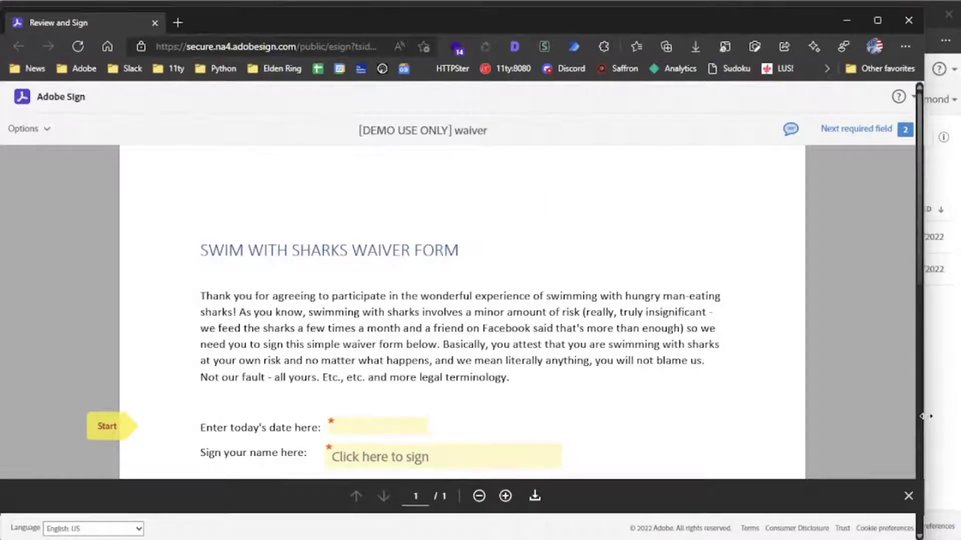
key(super+Up)
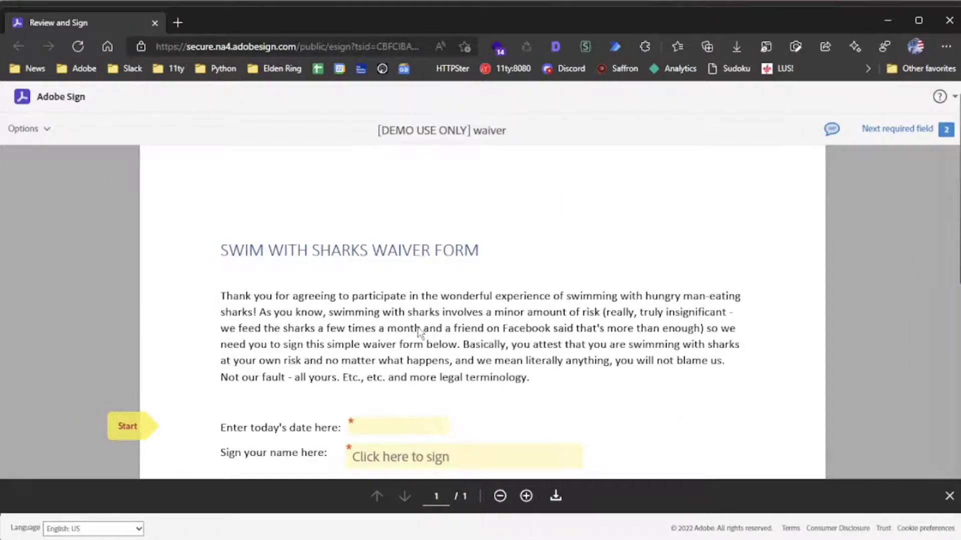
scroll(413, 325, down, 2)
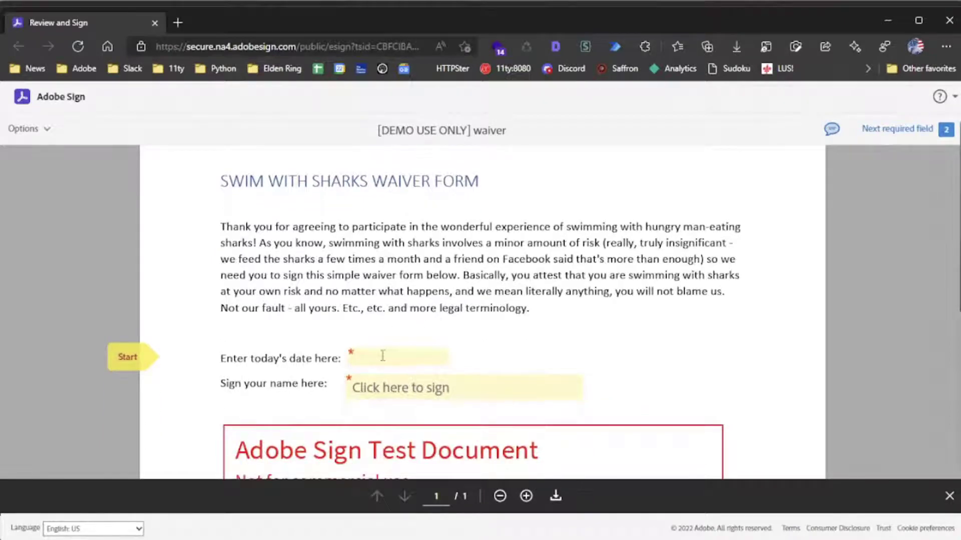
click(380, 358)
text(3/)
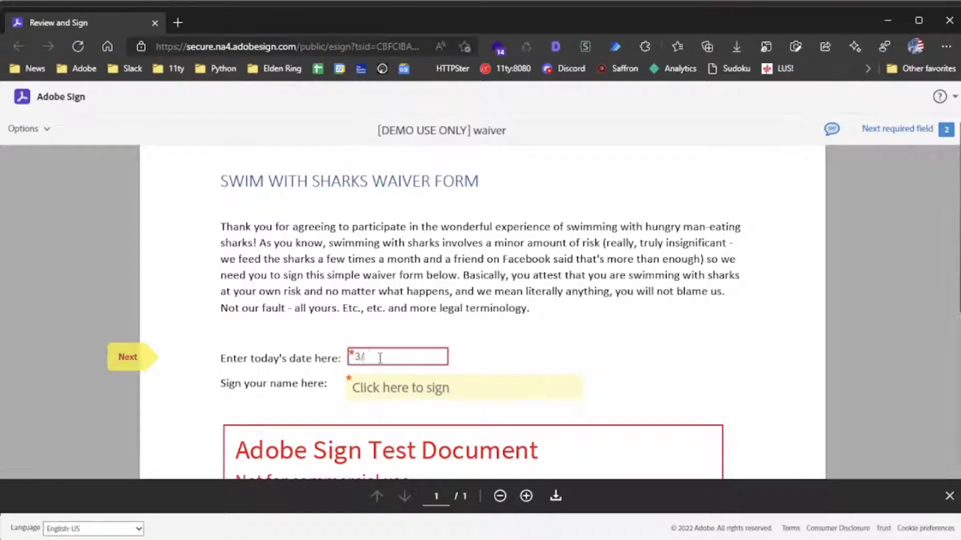
text(30/2022)
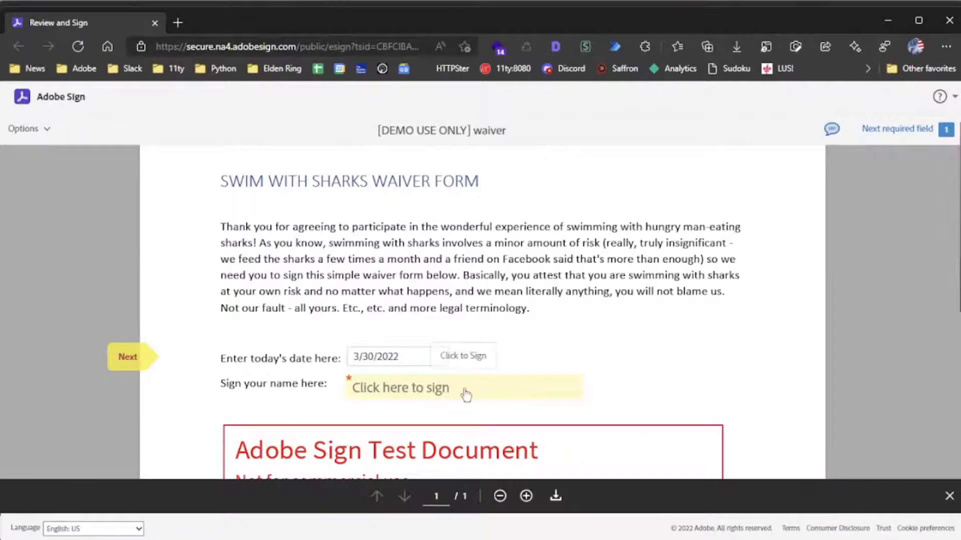
- Sign the signature field, submit with Click to Sign, and minimize the window
scroll(579, 373, down, 1)
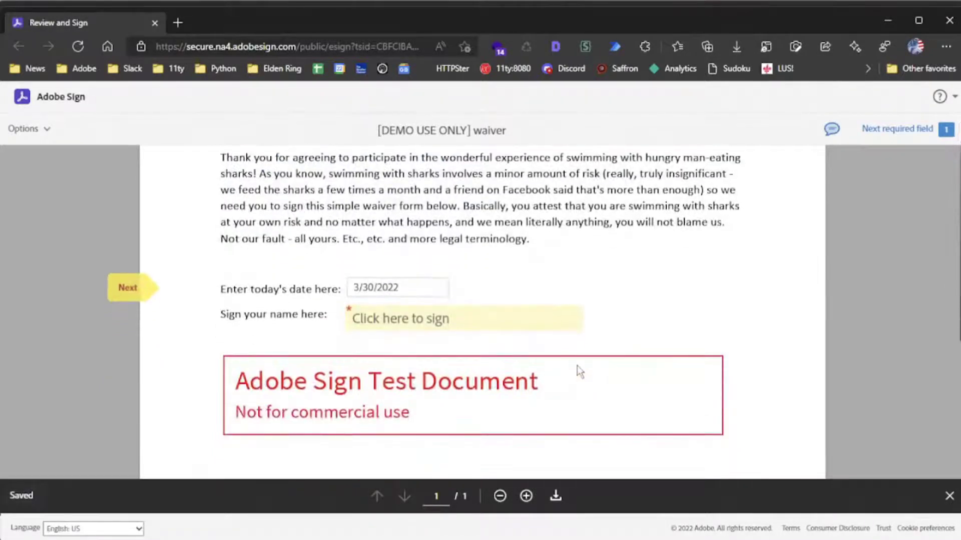
click(421, 332)
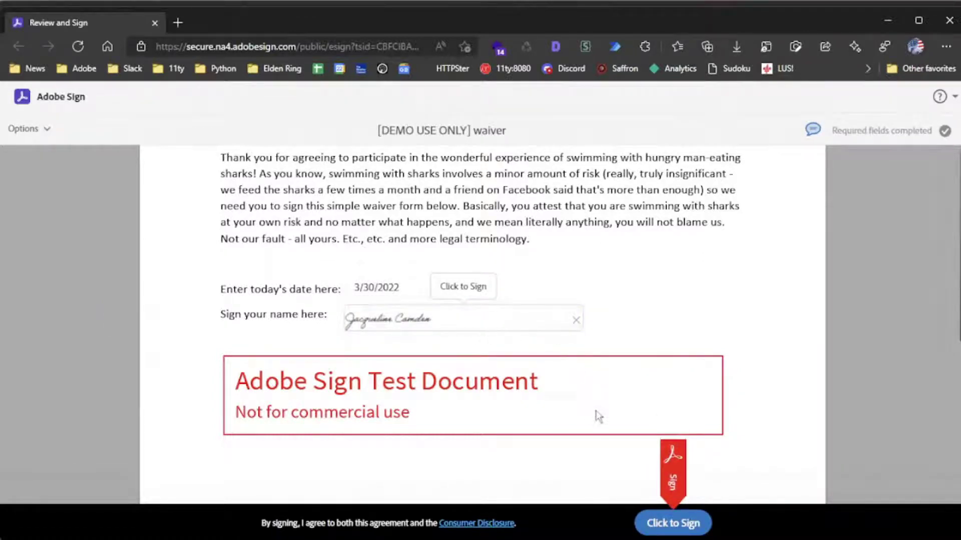
click(673, 521)
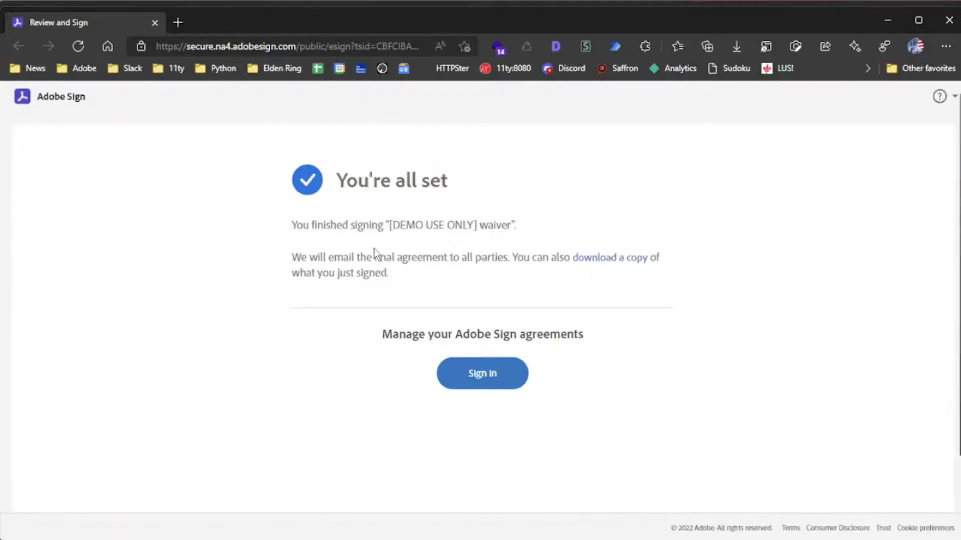
click(888, 21)
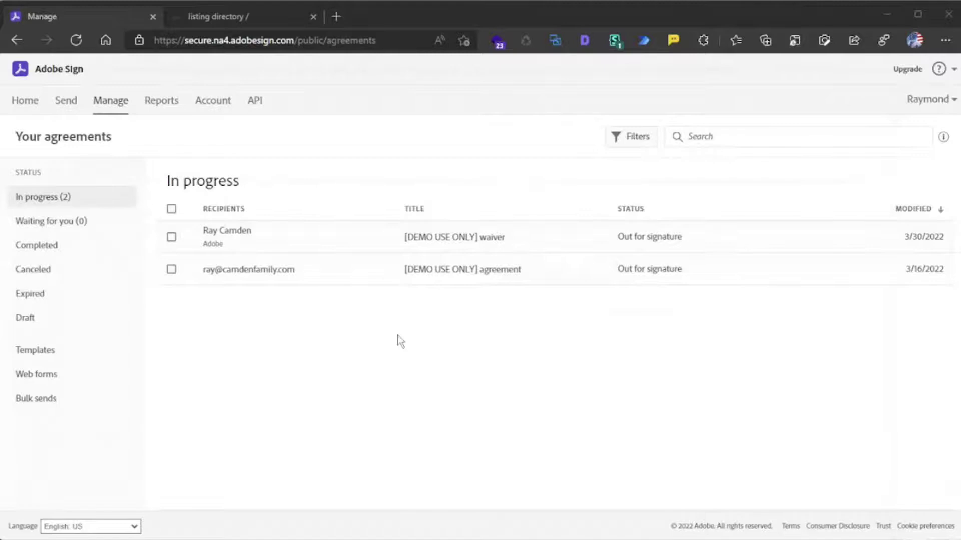
- Refresh the agreements page and filter by Completed to see the signed waiver
click(75, 41)
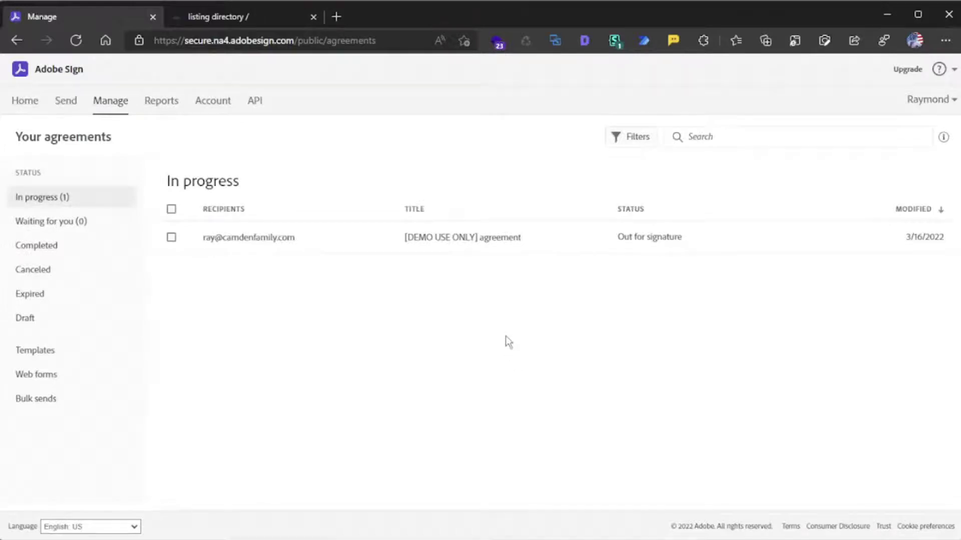
click(76, 245)
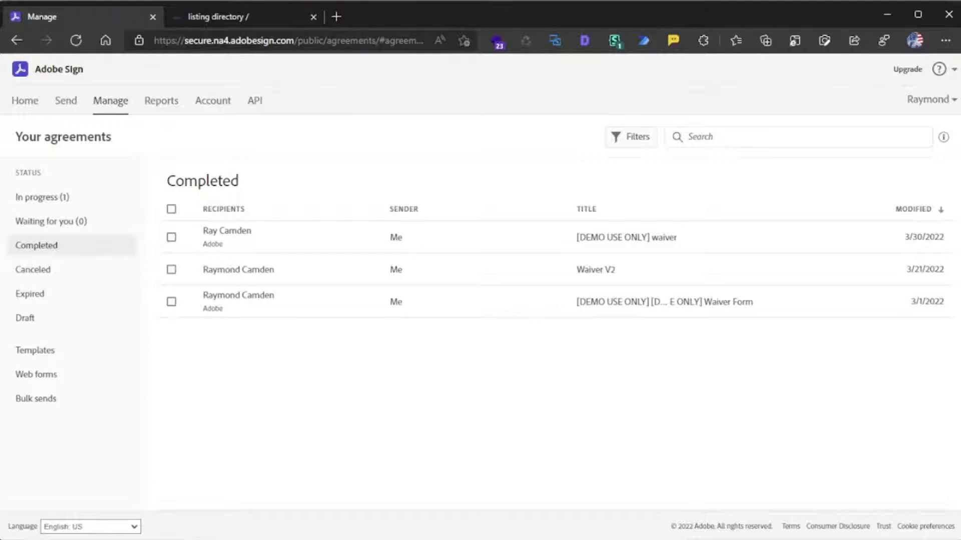
key(alt+Tab)
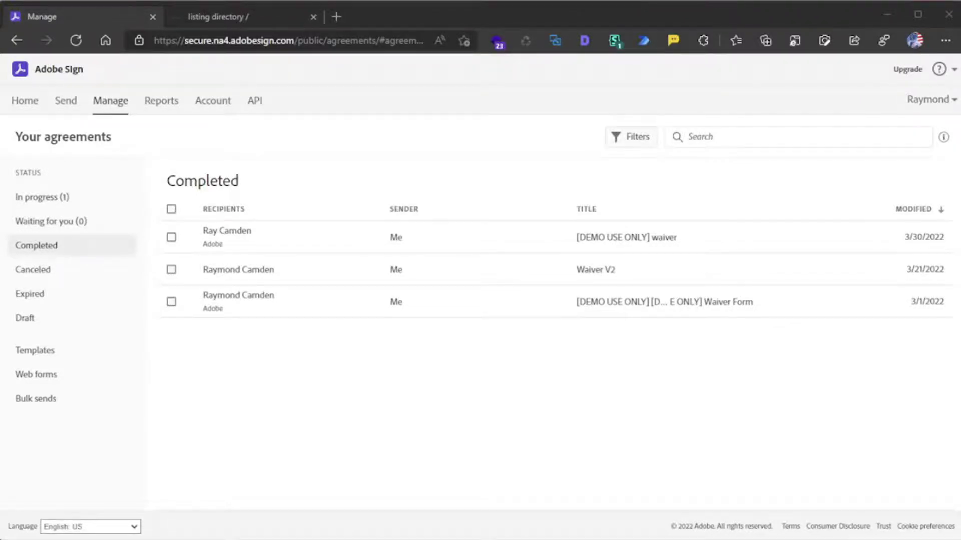
drag(0, 103, 506, 75)
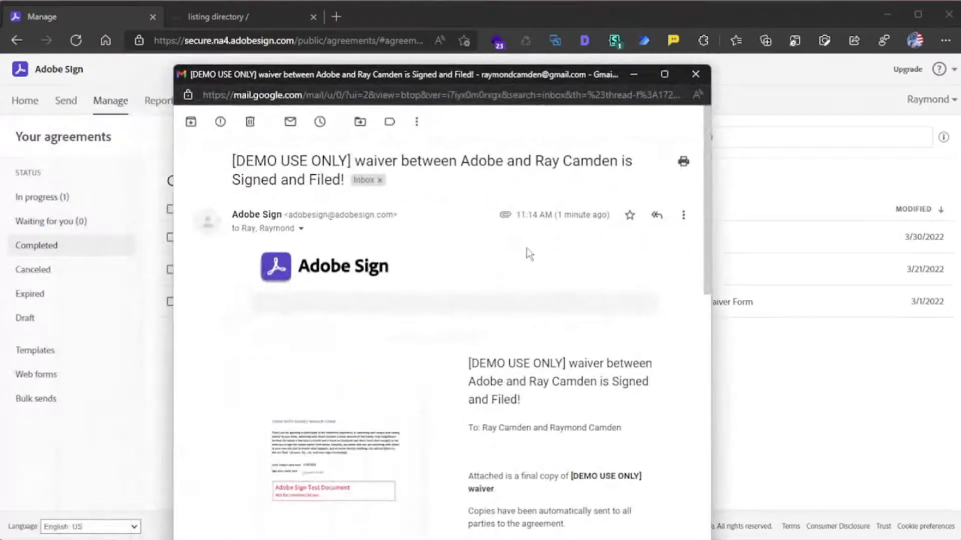
scroll(550, 279, down, 4)
scroll(551, 280, up, 5)
click(698, 74)
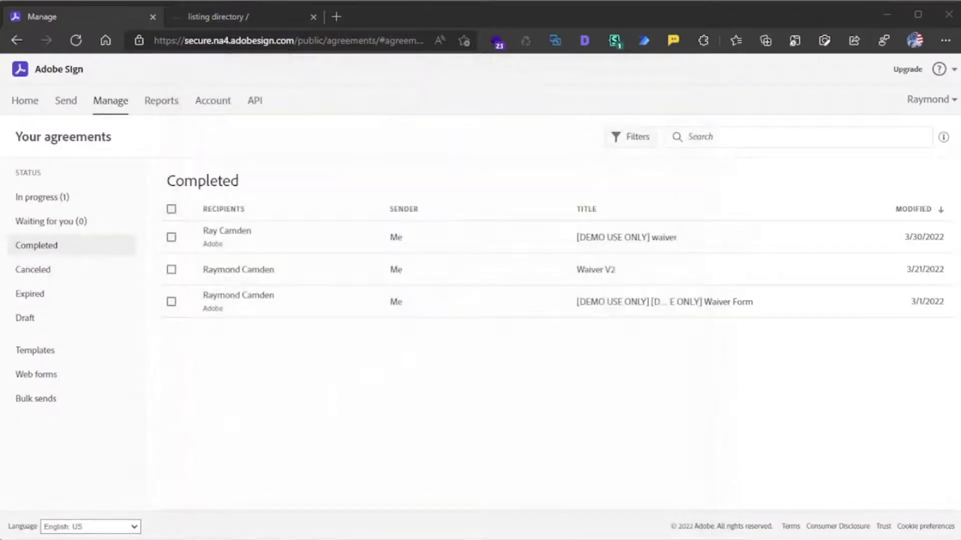
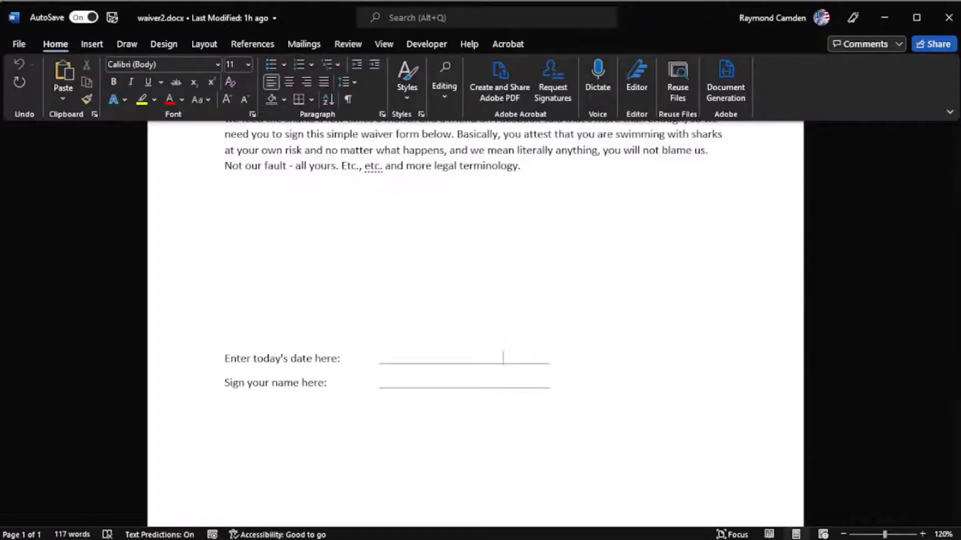
- Switch from the Word waiver document to the Adobe Sign home page in Edge
key(alt+Tab)
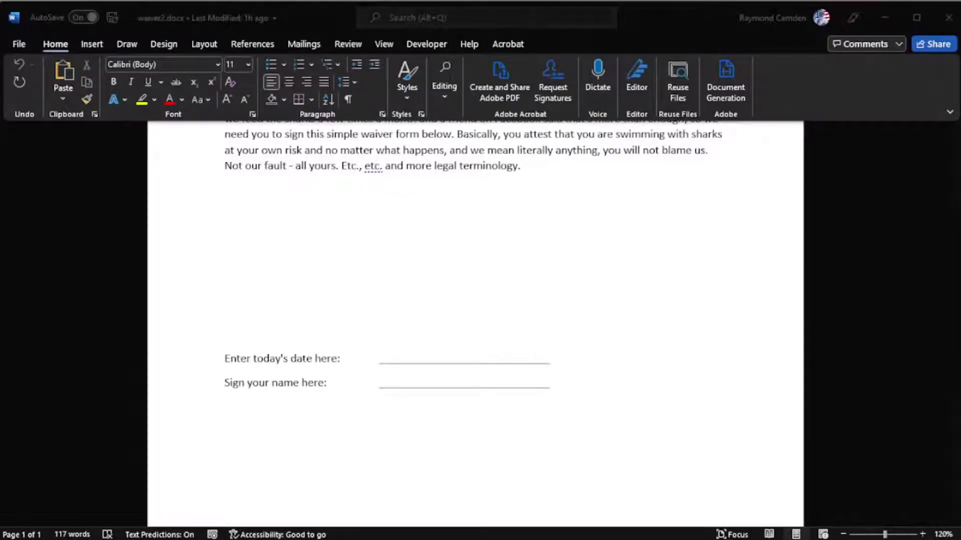
key(alt+Tab)
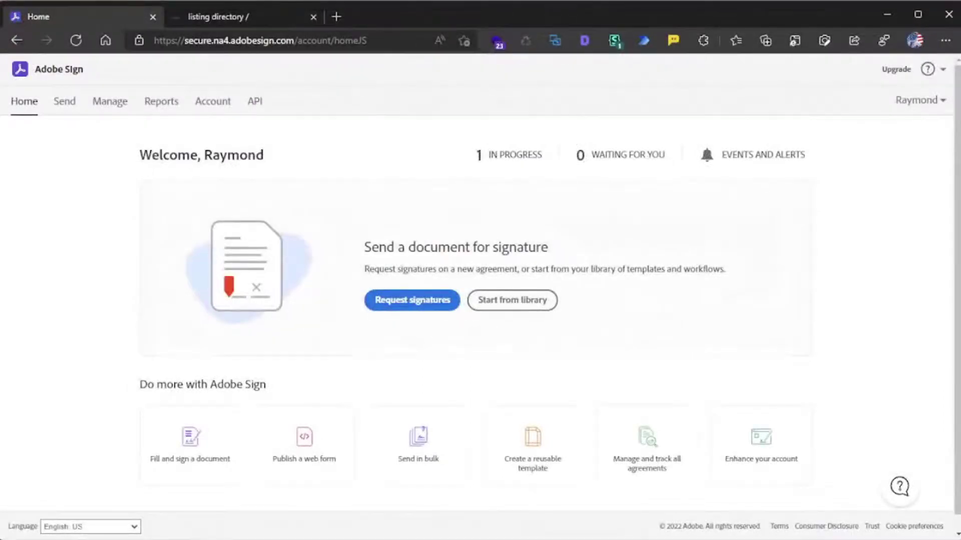
- Create a new web form named 'Waiver Form - PC' and open the file picker for its document
click(328, 452)
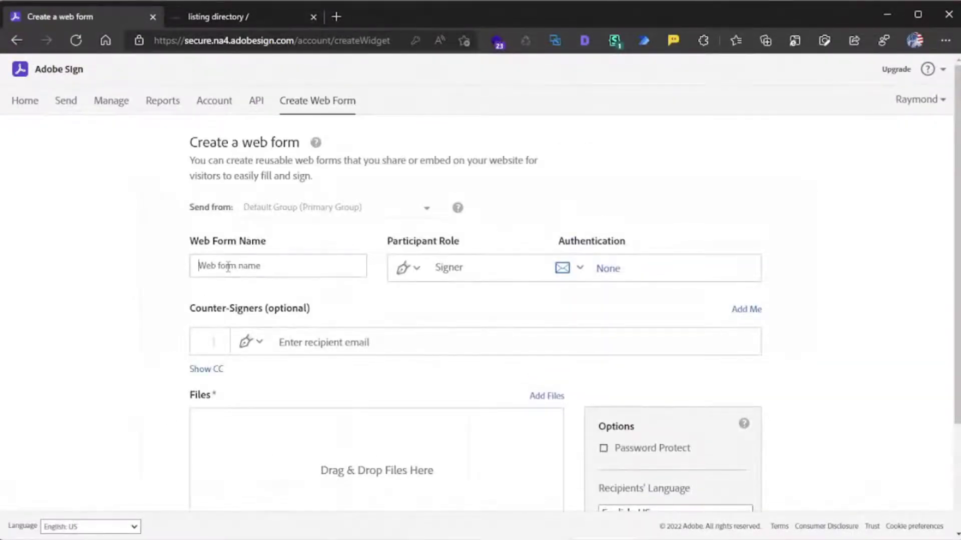
click(230, 267)
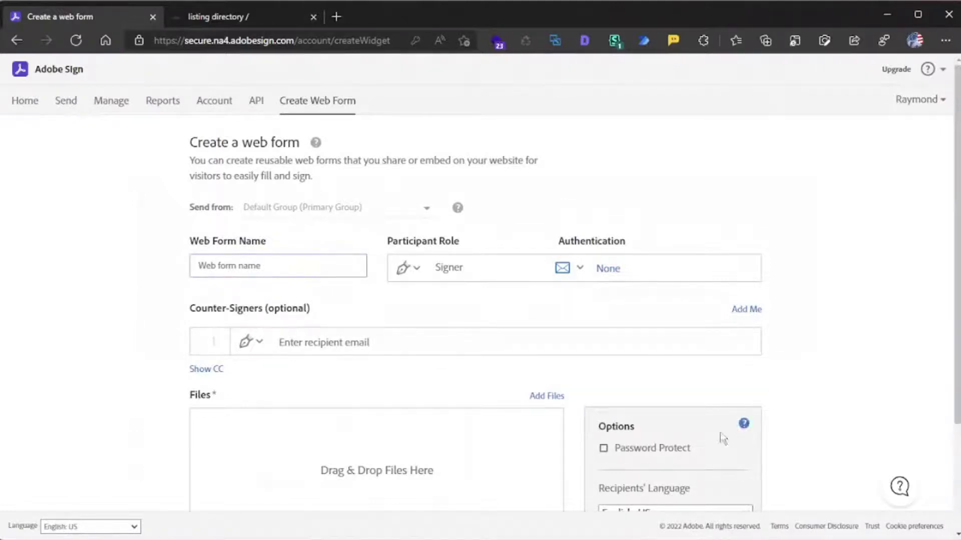
text(Waiver Form - PC)
scroll(156, 367, down, 2)
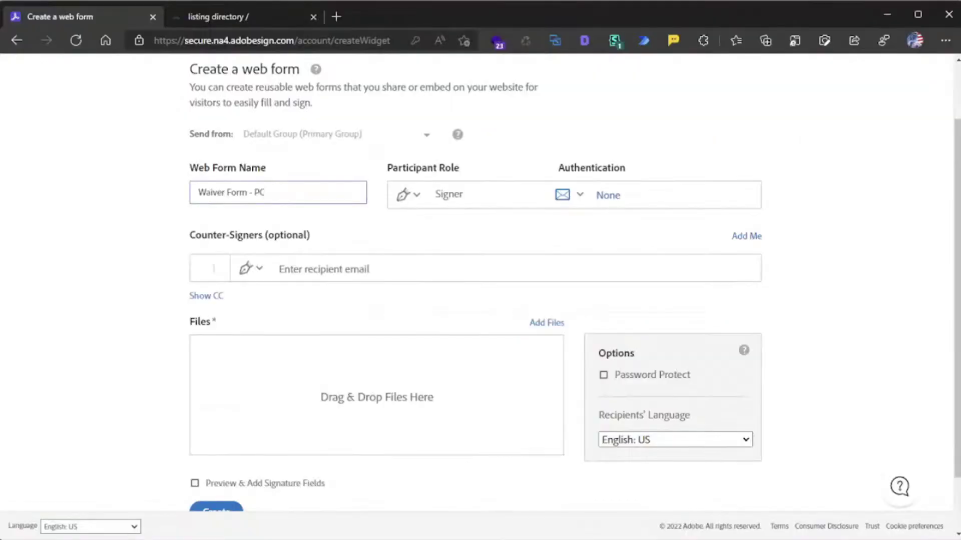
click(547, 323)
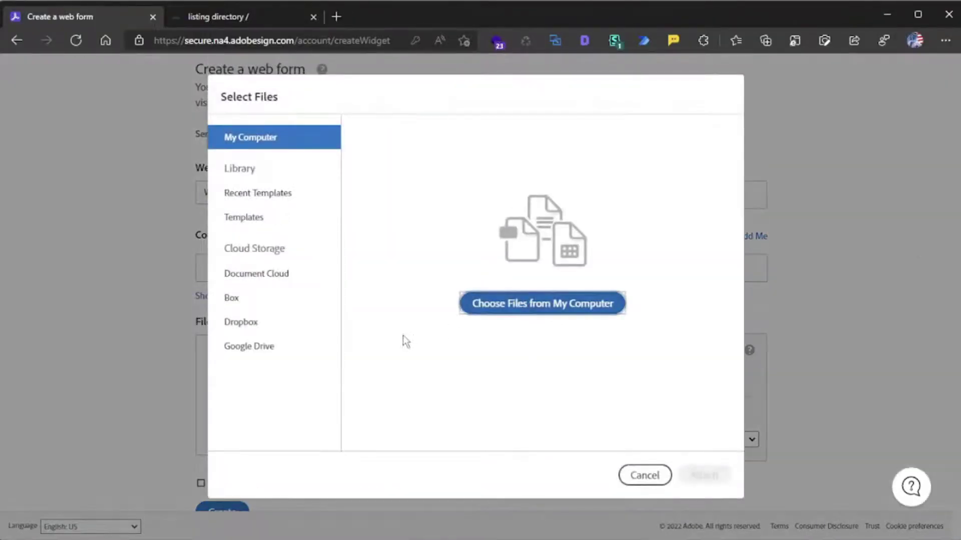
- Attach waiver2.docx from this computer with Preview & Add Signature Fields enabled
click(558, 304)
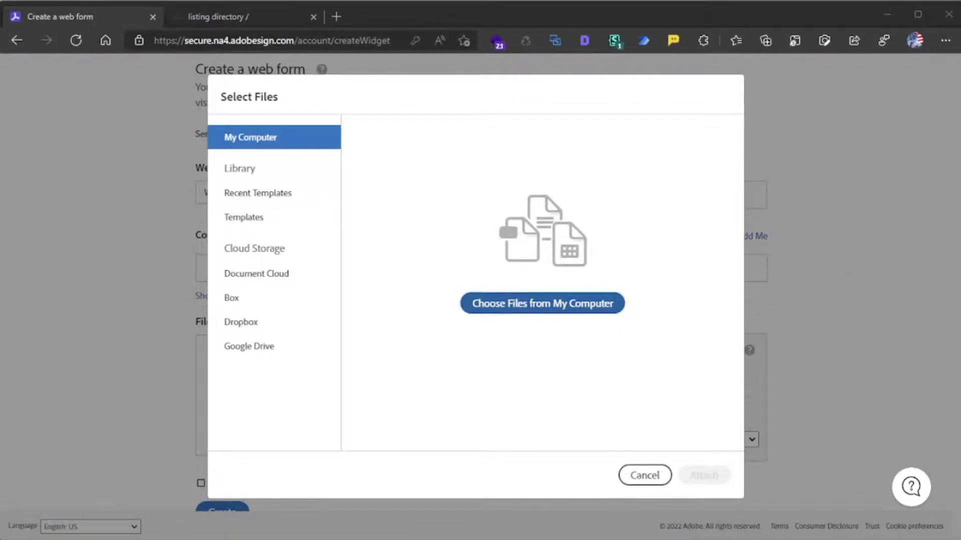
double_click(144, 485)
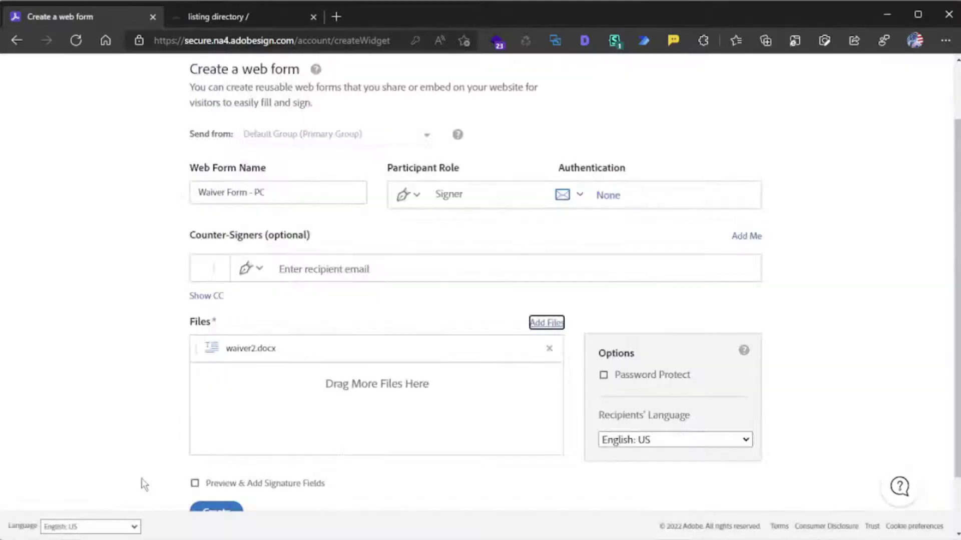
scroll(162, 435, down, 2)
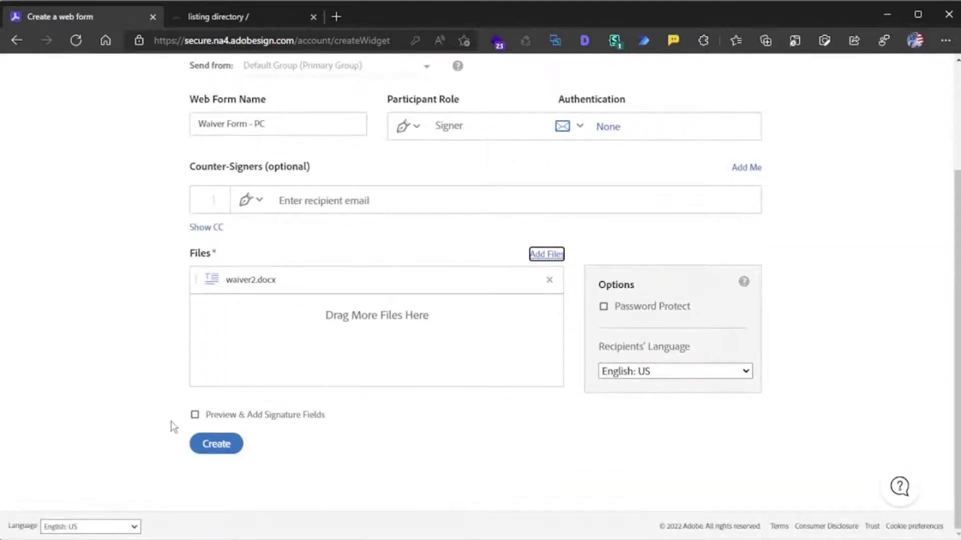
click(196, 416)
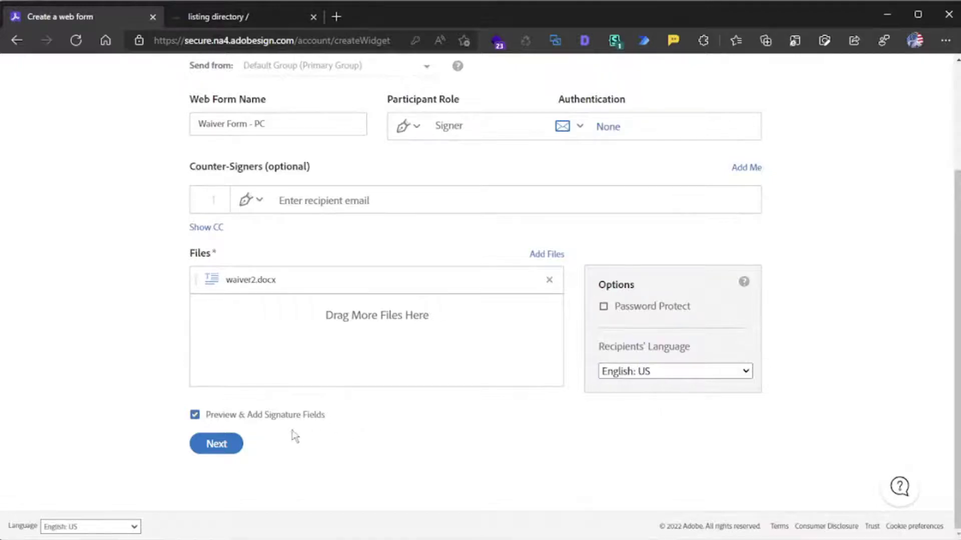
click(222, 444)
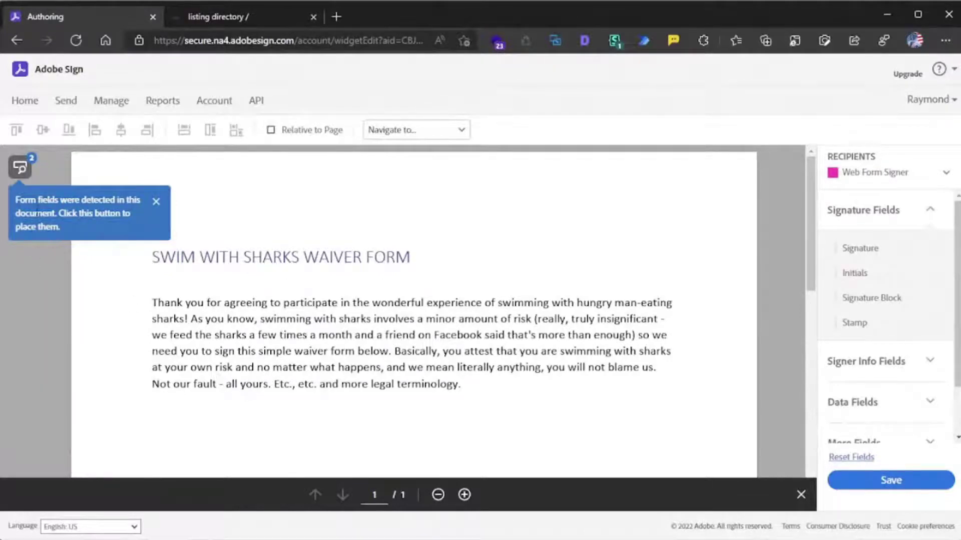
- Place the detected form fields and set the date field's validation to Date
click(27, 175)
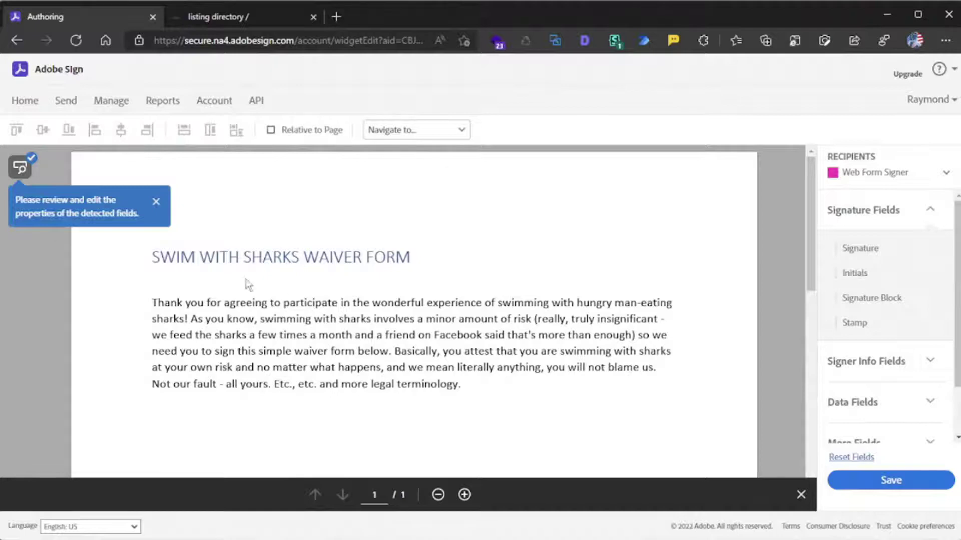
click(156, 201)
scroll(267, 243, down, 5)
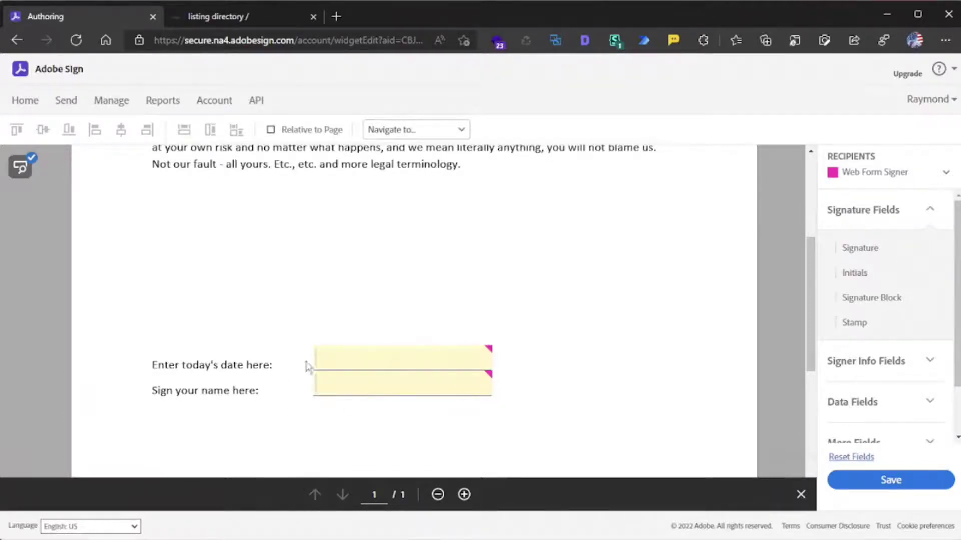
click(357, 356)
scroll(360, 356, up, 1)
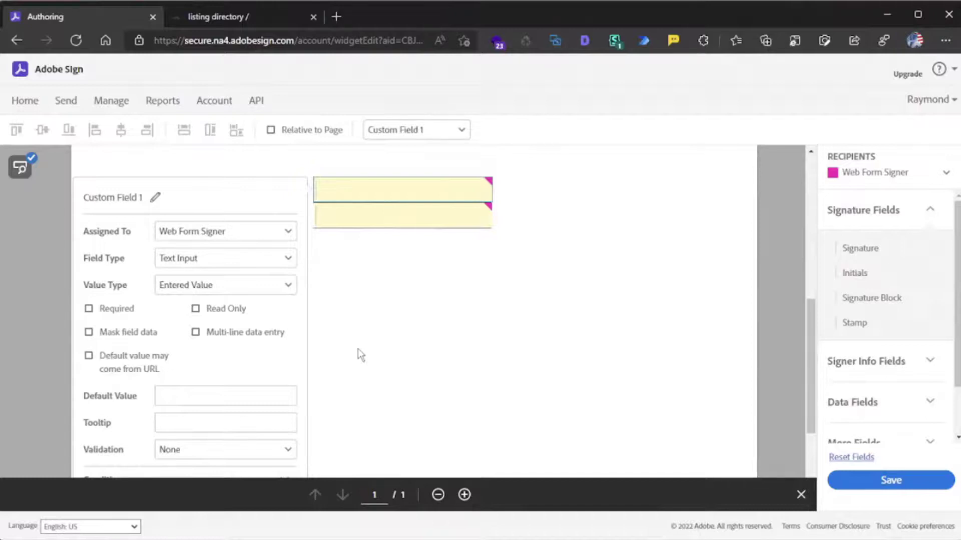
scroll(359, 349, down, 1)
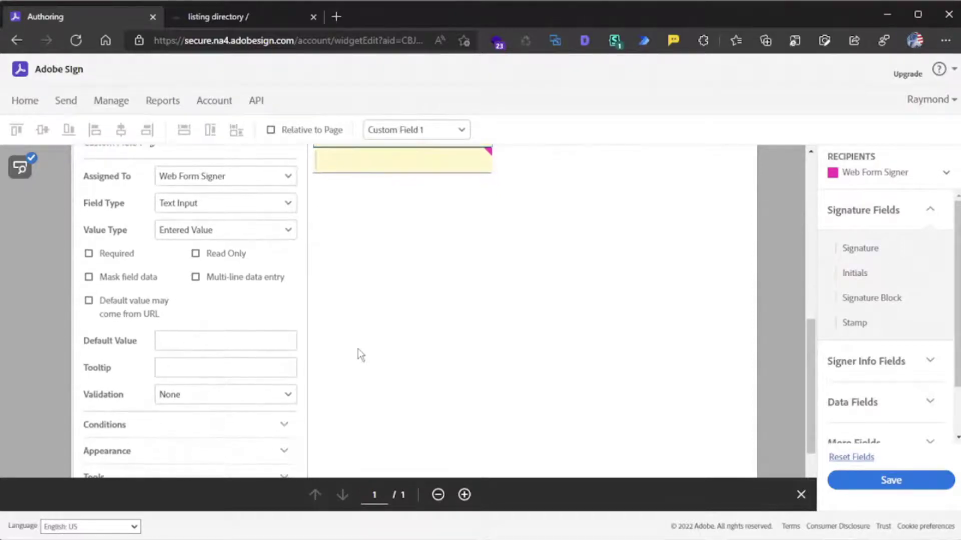
click(280, 395)
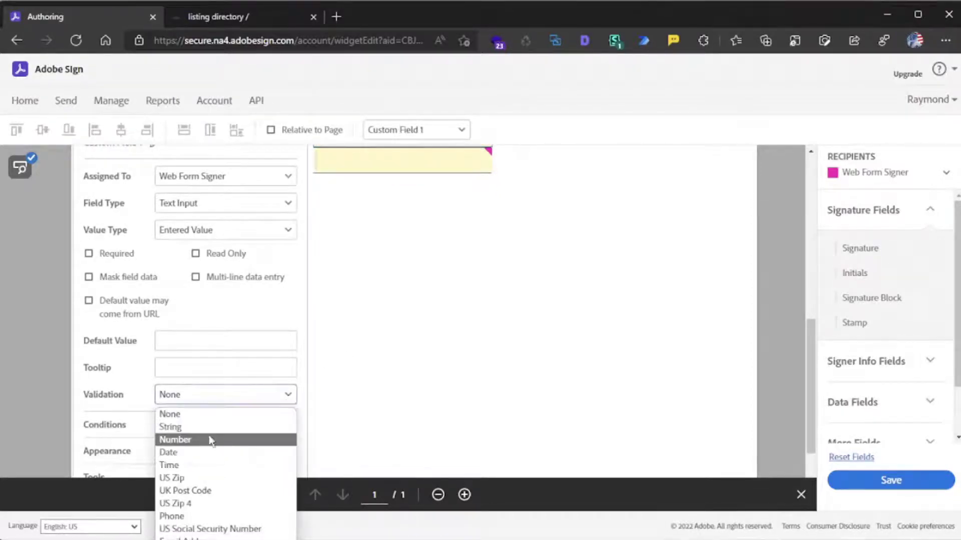
click(206, 453)
- Make the date field required, allow its default from the URL, and name it 'Date'
scroll(209, 385, up, 1)
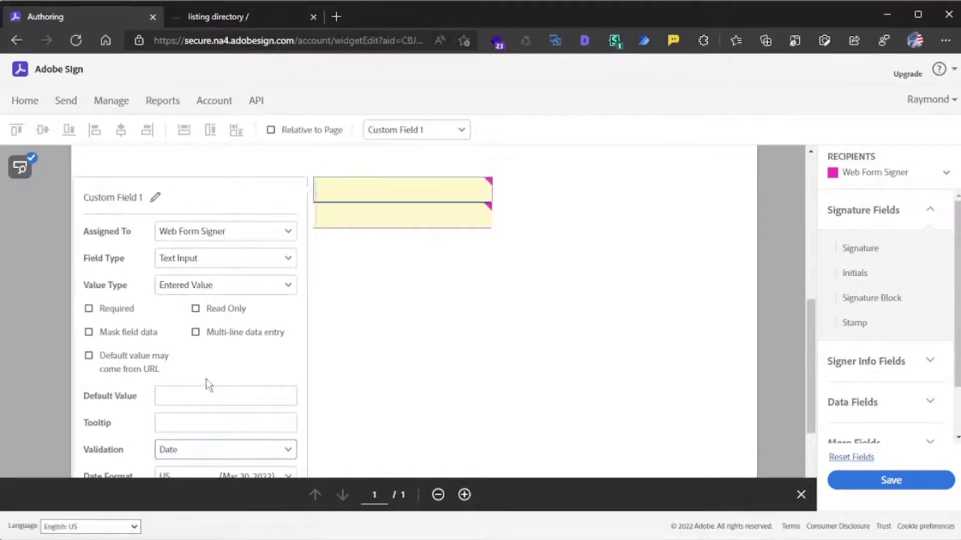
scroll(209, 385, up, 1)
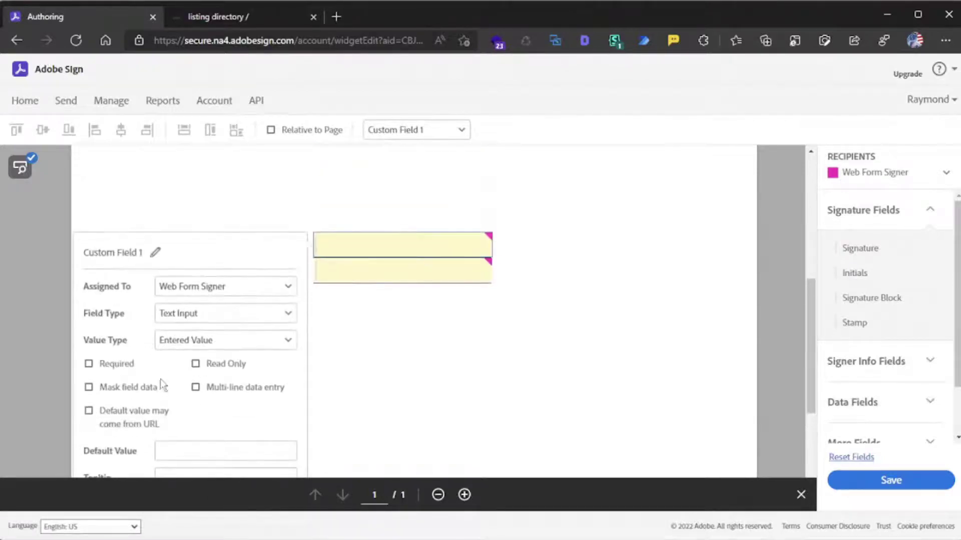
click(102, 364)
click(126, 416)
click(156, 253)
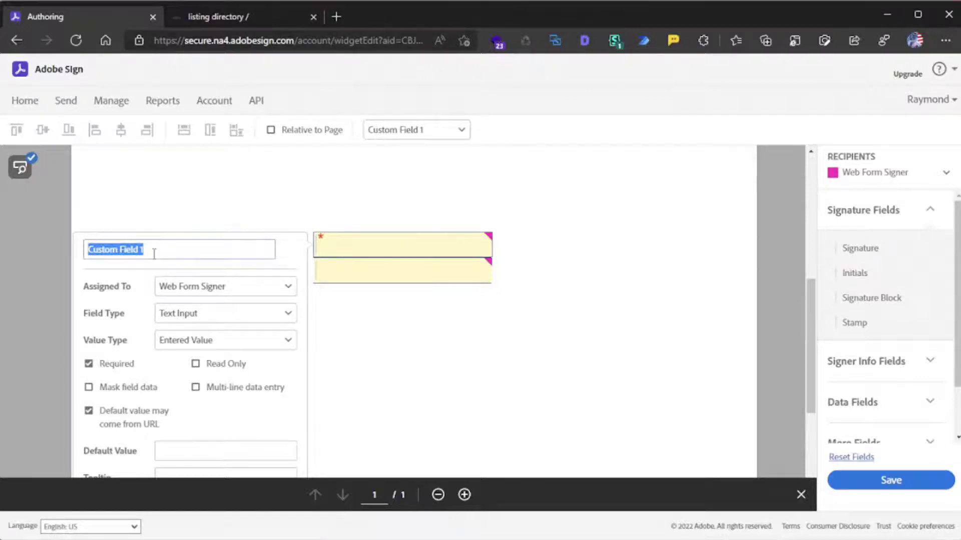
text(Date)
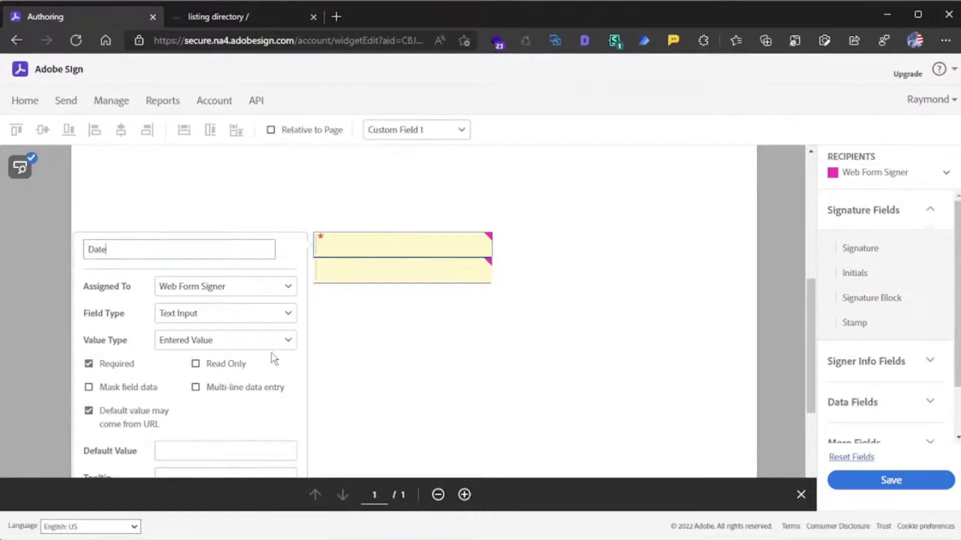
click(277, 375)
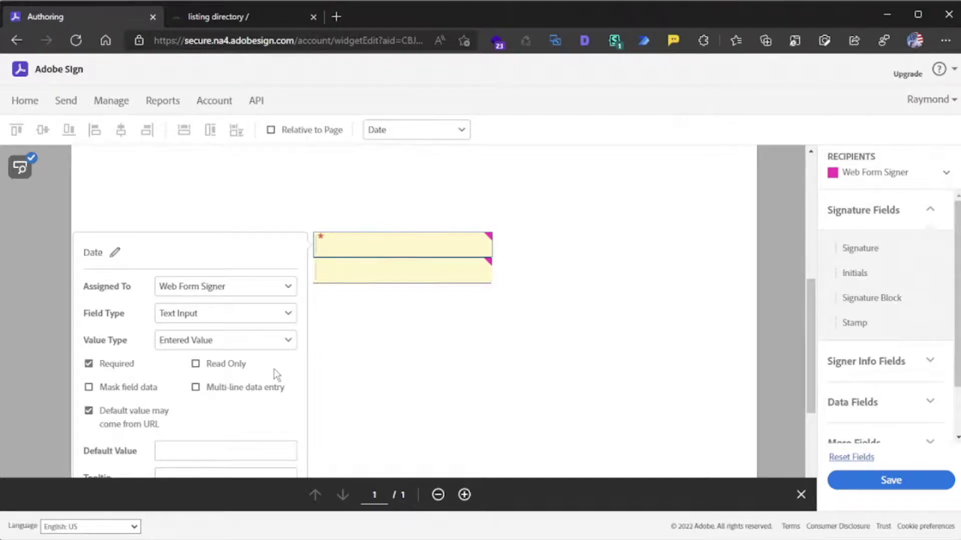
click(336, 370)
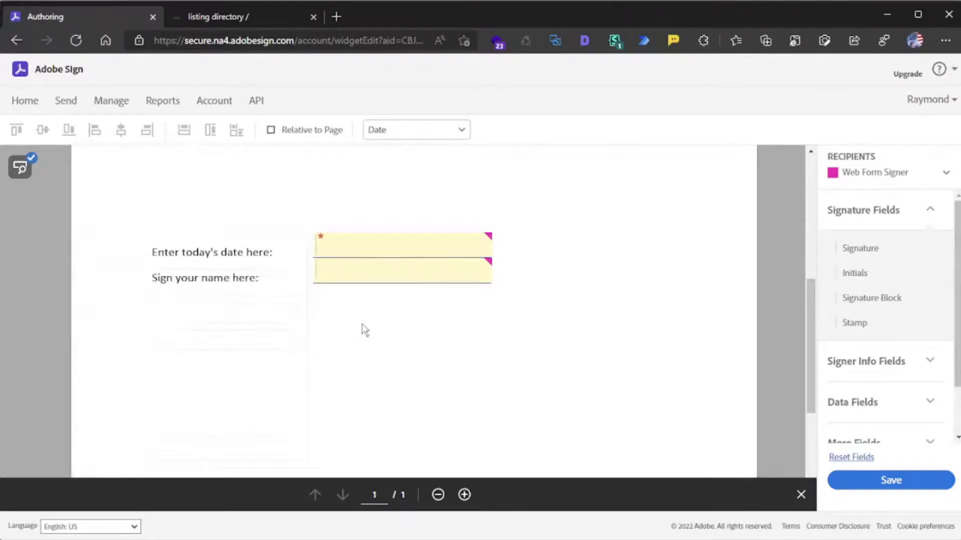
- Change the field beside 'Sign your name here:' to a Signature field type
click(352, 270)
scroll(351, 275, down, 3)
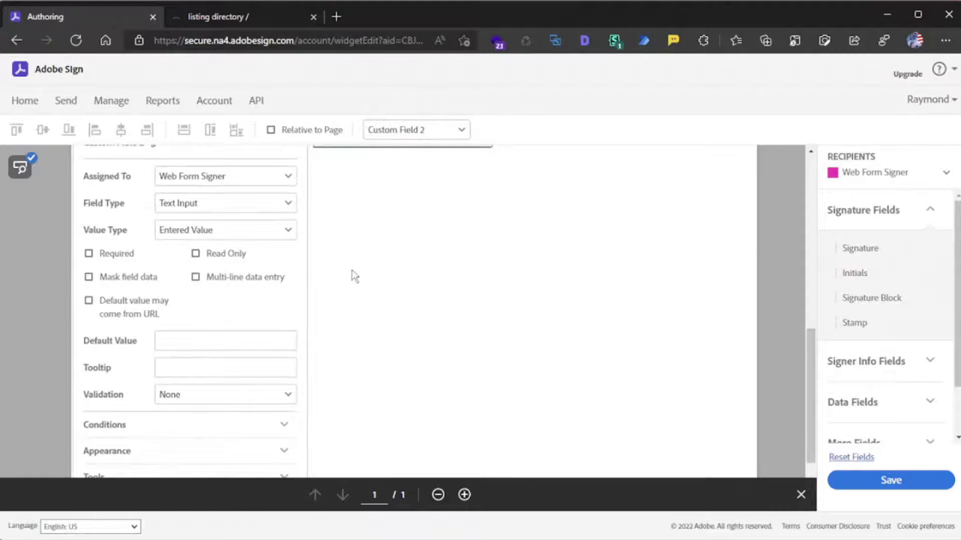
scroll(372, 270, up, 1)
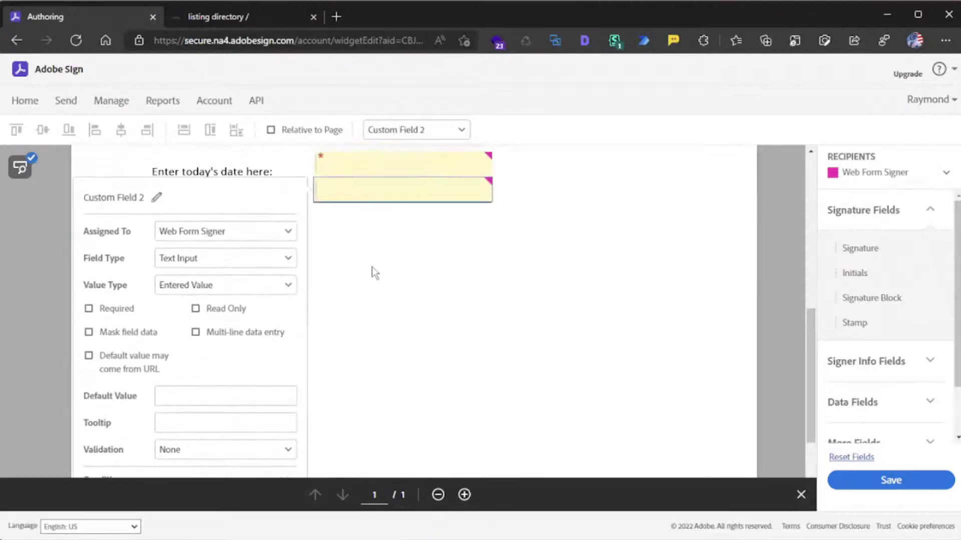
click(286, 259)
click(237, 292)
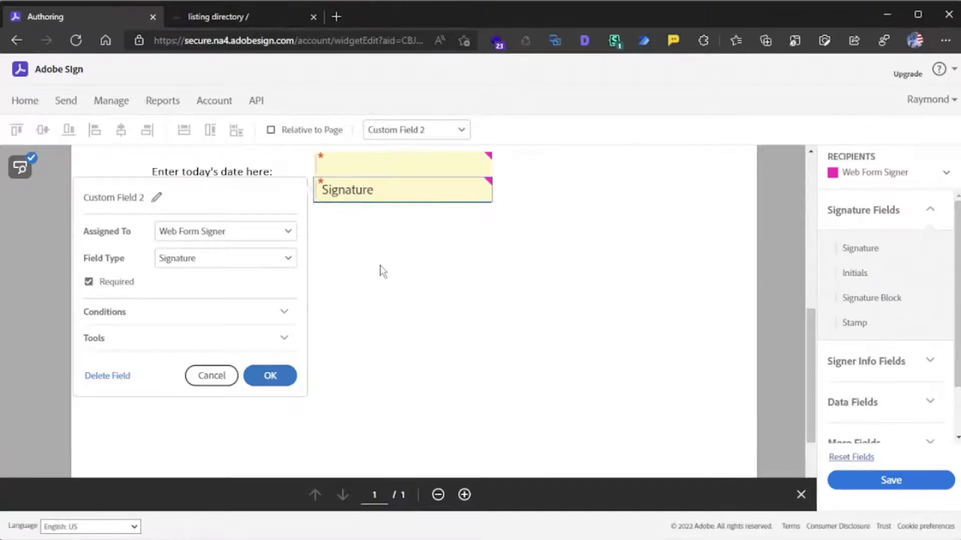
scroll(383, 270, up, 1)
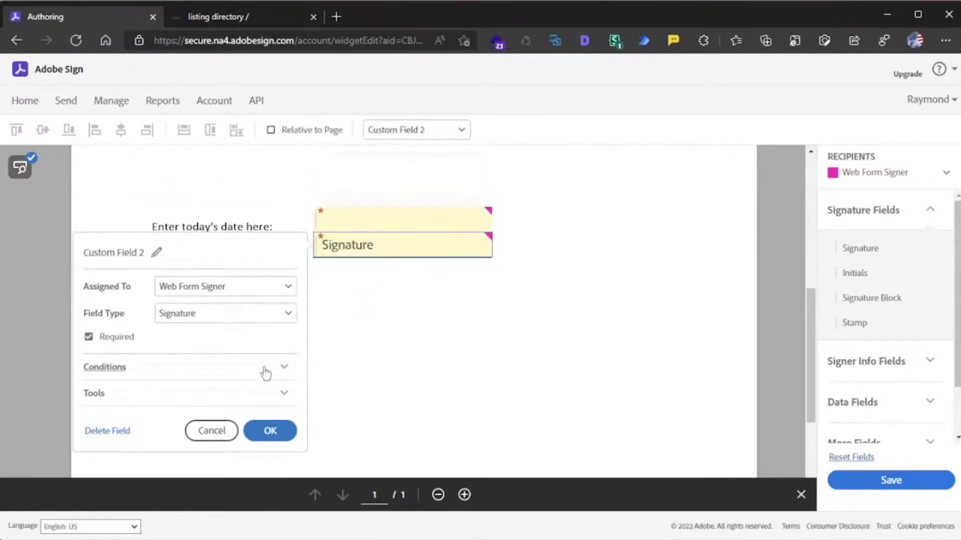
click(271, 431)
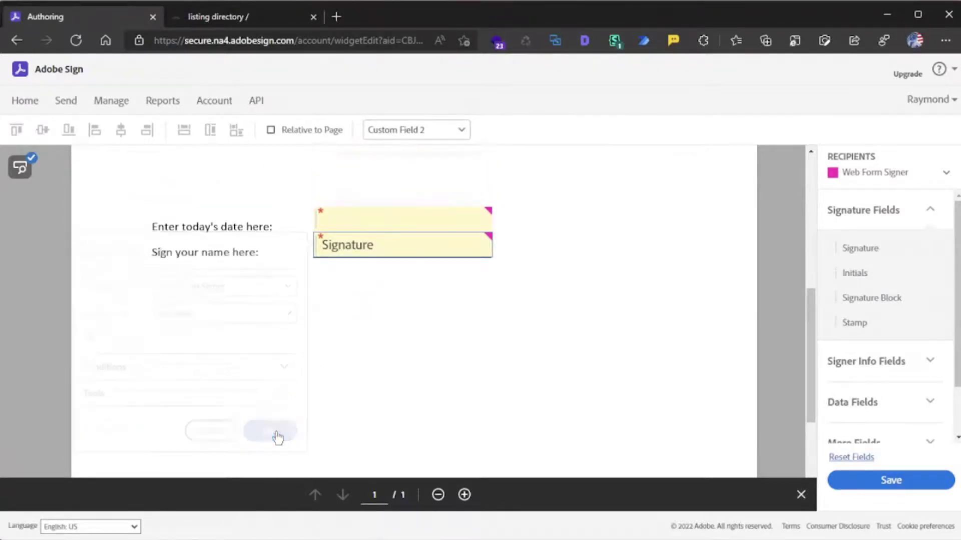
scroll(577, 358, up, 2)
scroll(581, 353, up, 3)
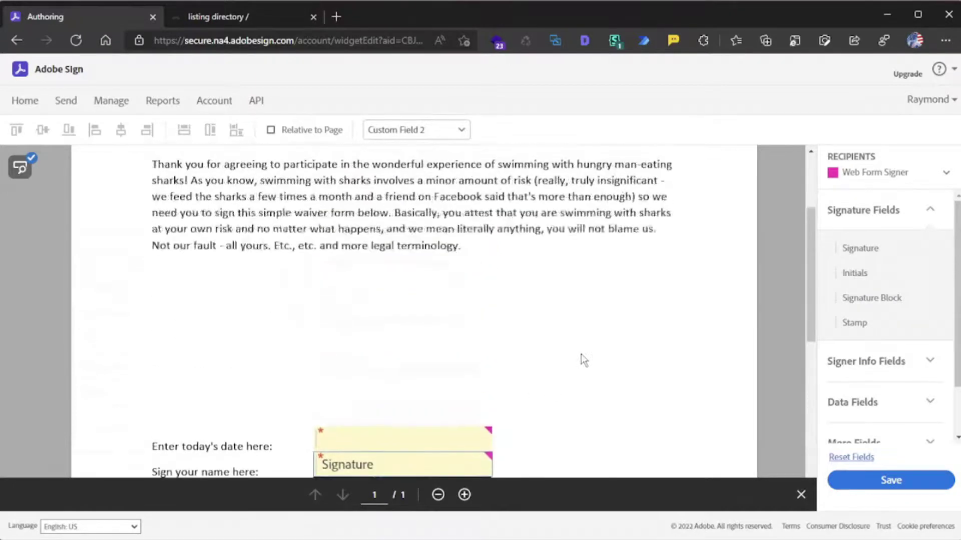
scroll(581, 353, down, 3)
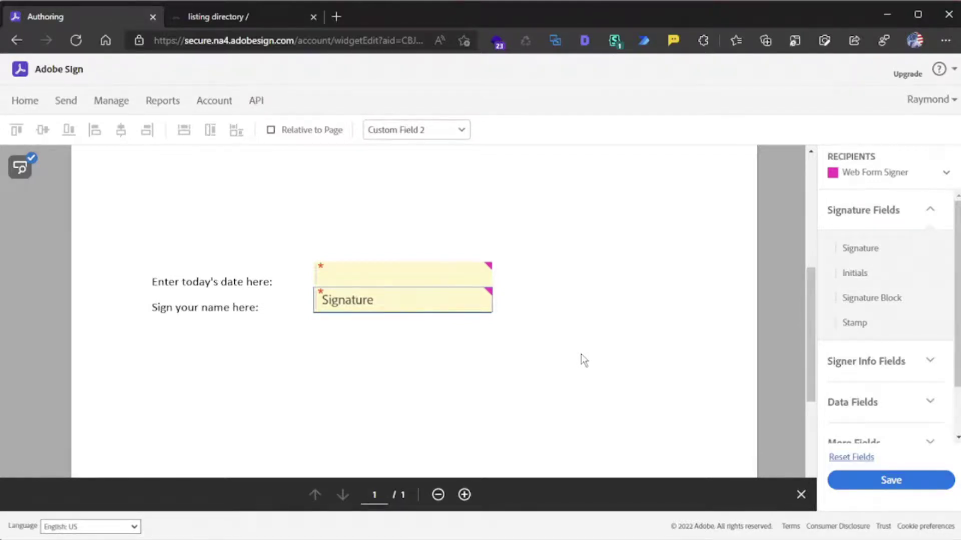
scroll(614, 343, up, 5)
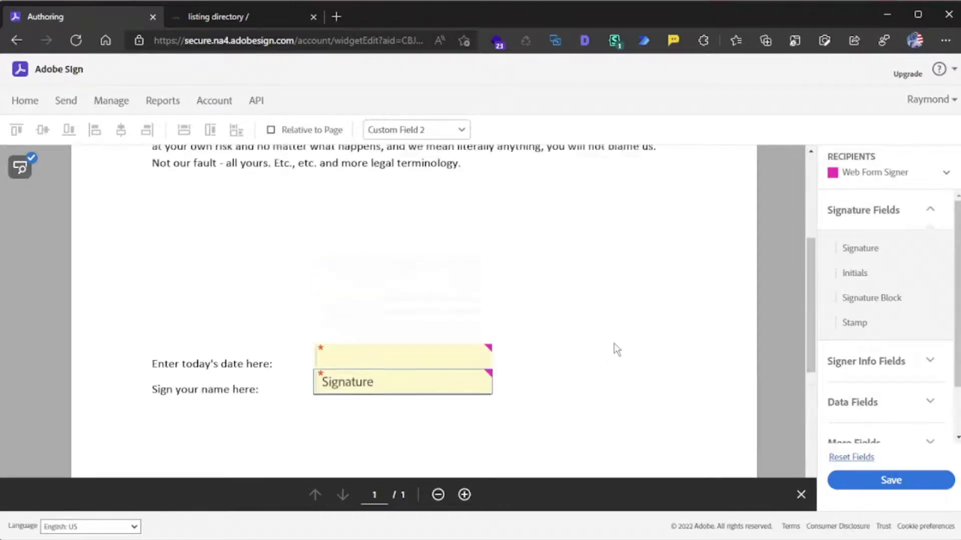
scroll(620, 351, down, 4)
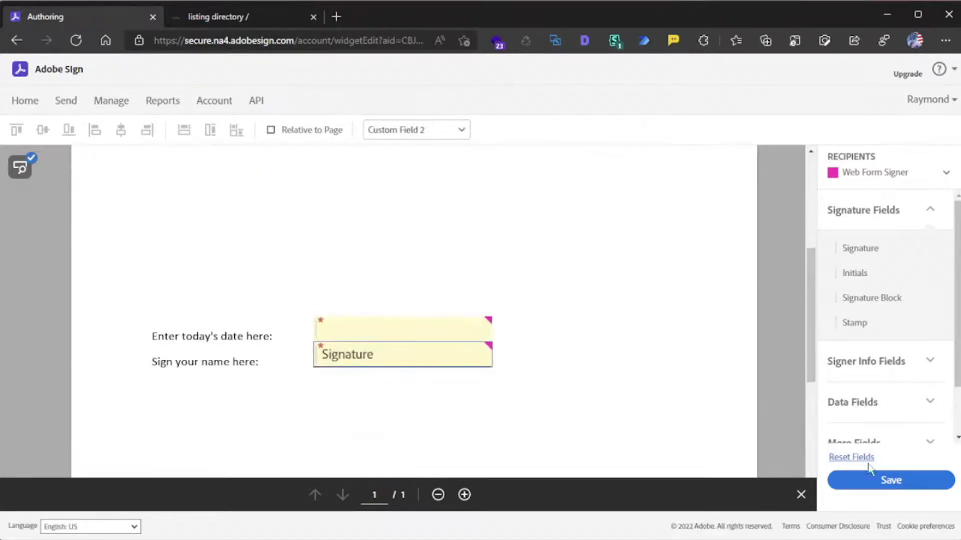
- Save the 'Waiver Form - PC' web form and select its public web form URL on the ready page
click(876, 479)
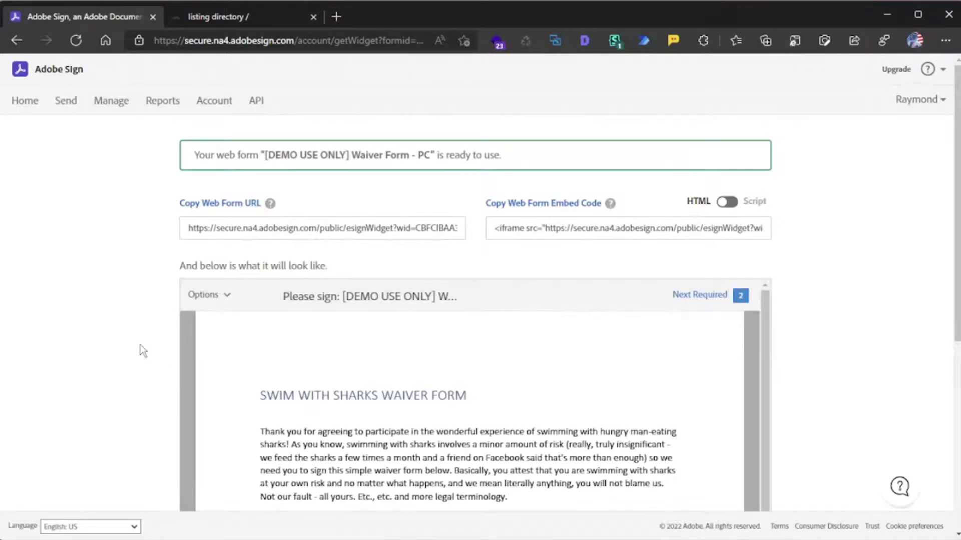
scroll(142, 348, down, 2)
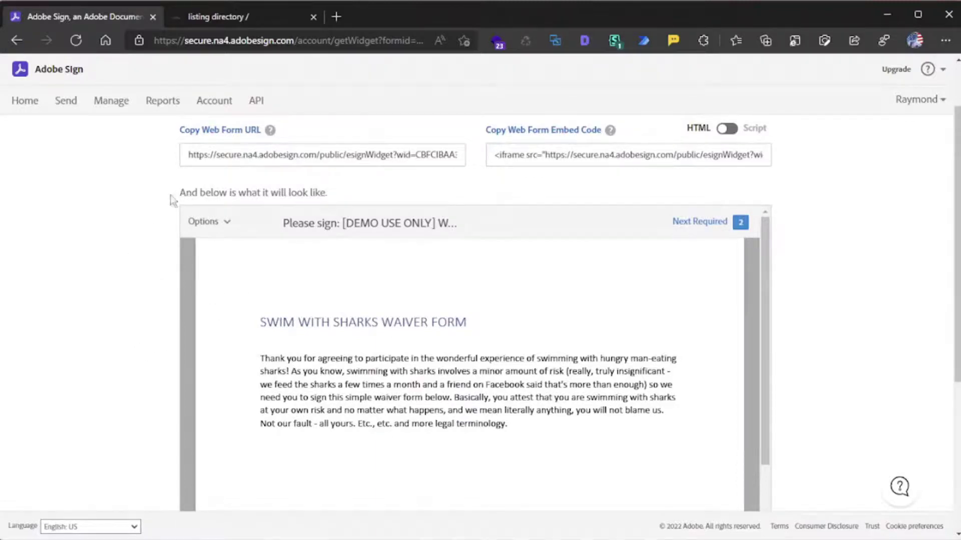
scroll(133, 197, up, 2)
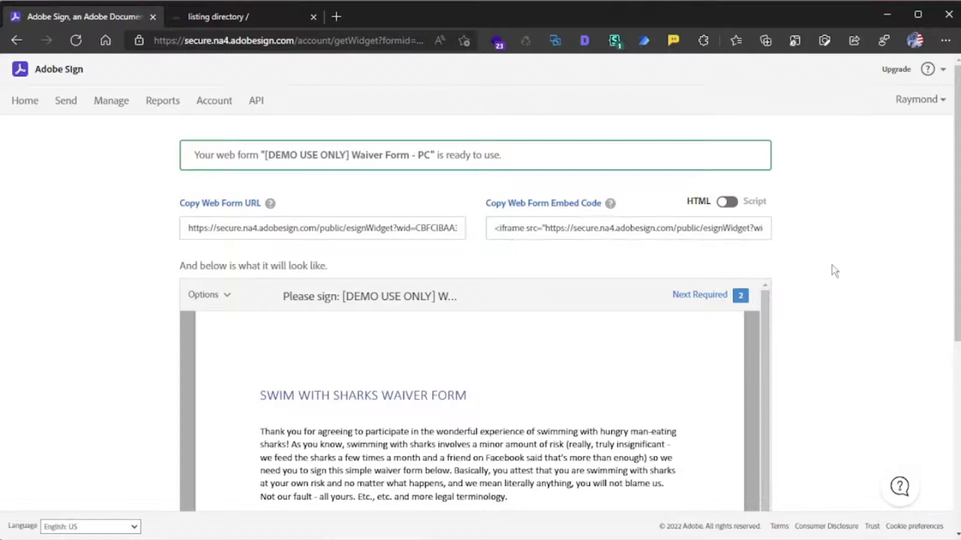
scroll(835, 271, down, 5)
scroll(592, 284, down, 5)
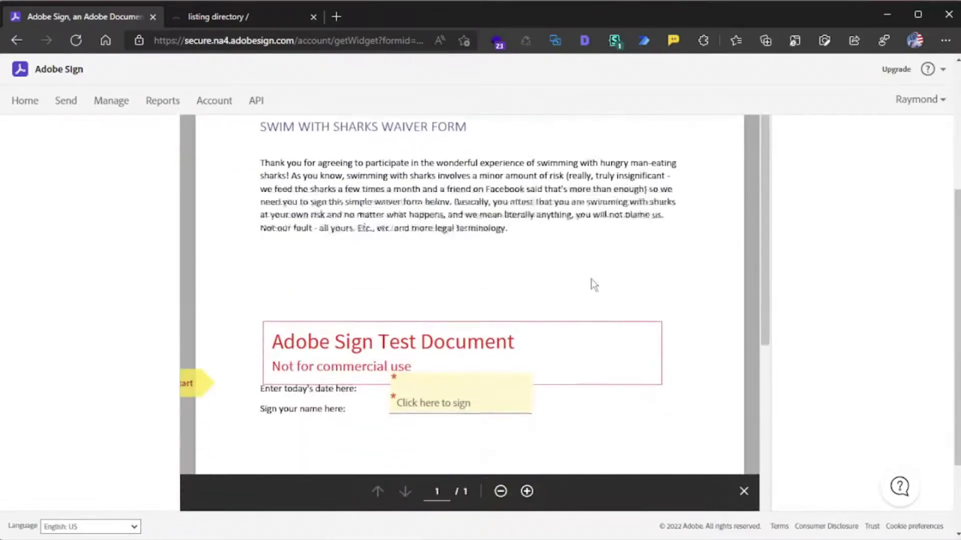
scroll(591, 278, up, 5)
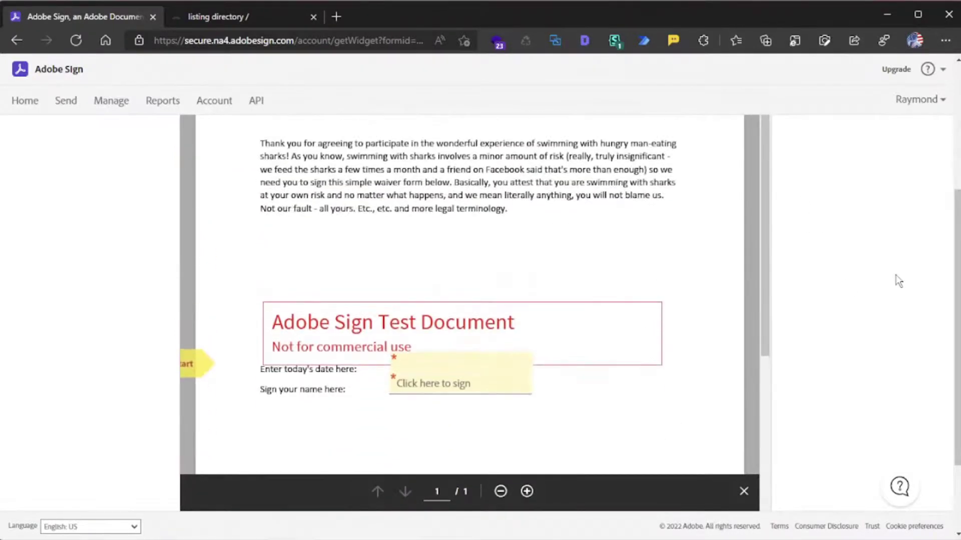
scroll(899, 280, up, 5)
double_click(290, 229)
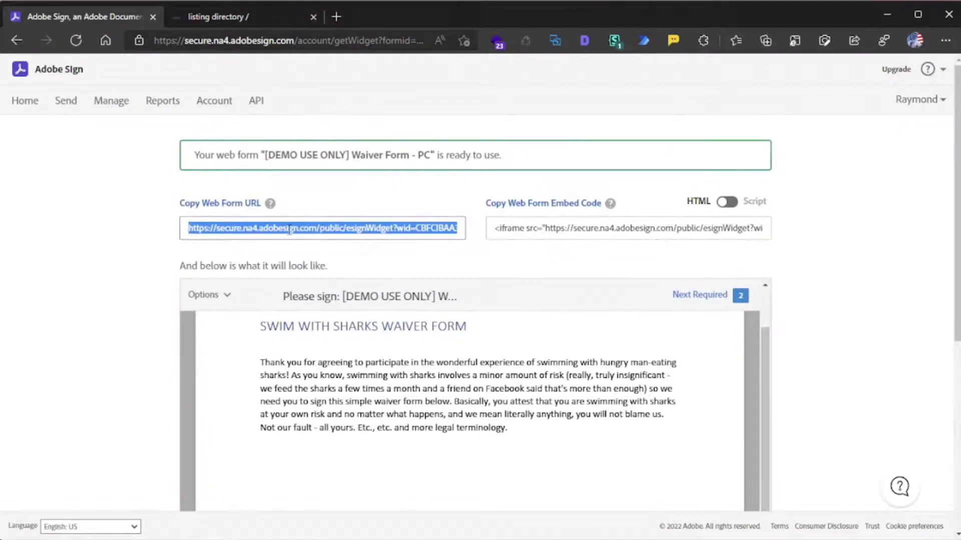
- Load the copied web form URL in a new tab and look over the waiver signing page
click(334, 18)
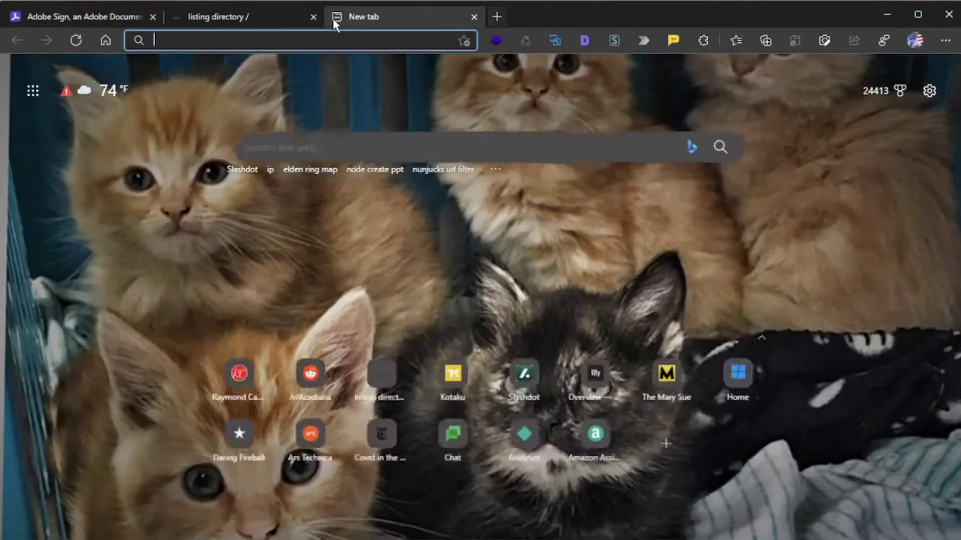
key(ctrl+v)
key(Return)
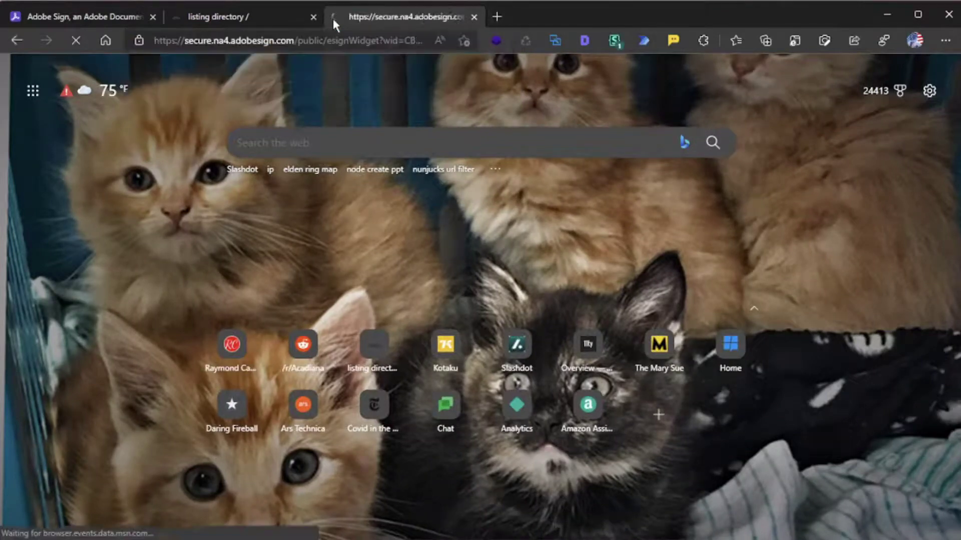
scroll(280, 250, down, 4)
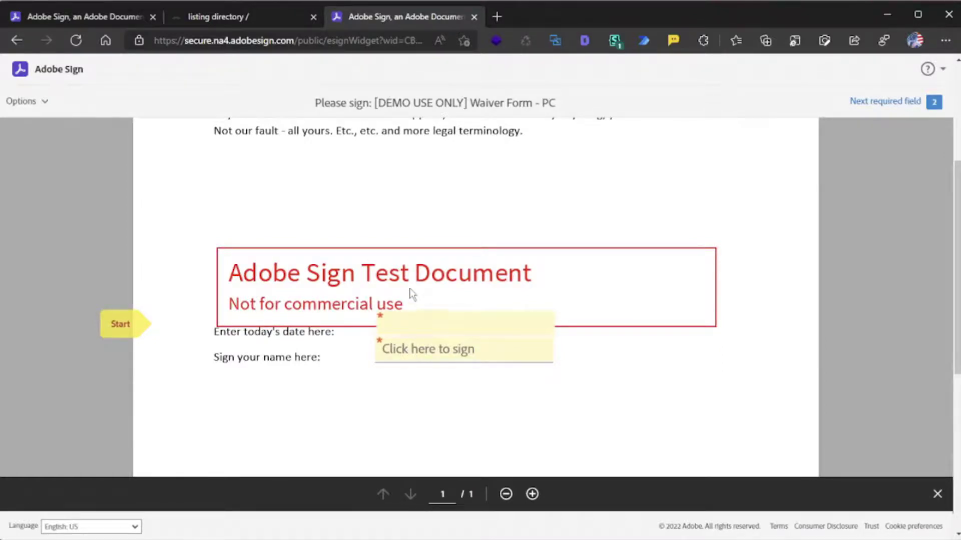
scroll(409, 294, up, 1)
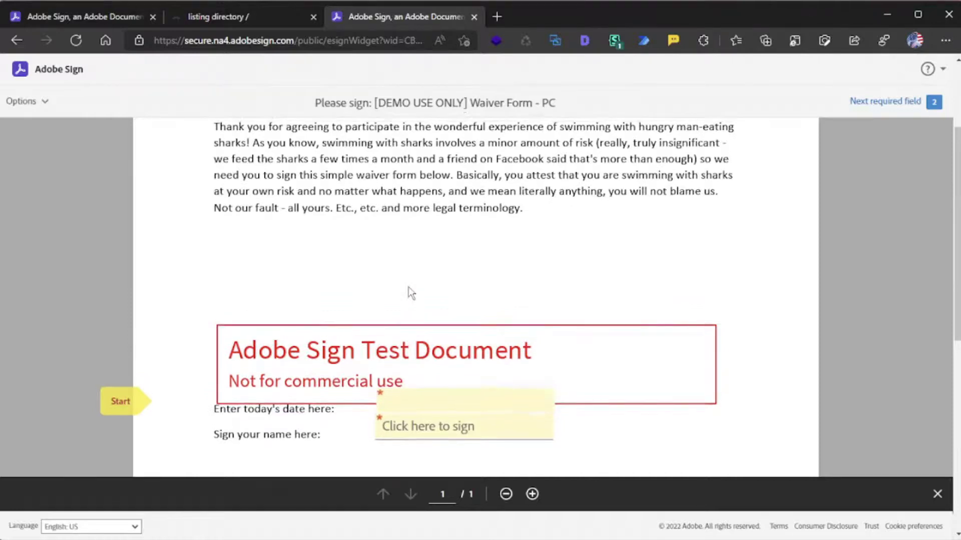
scroll(409, 293, up, 1)
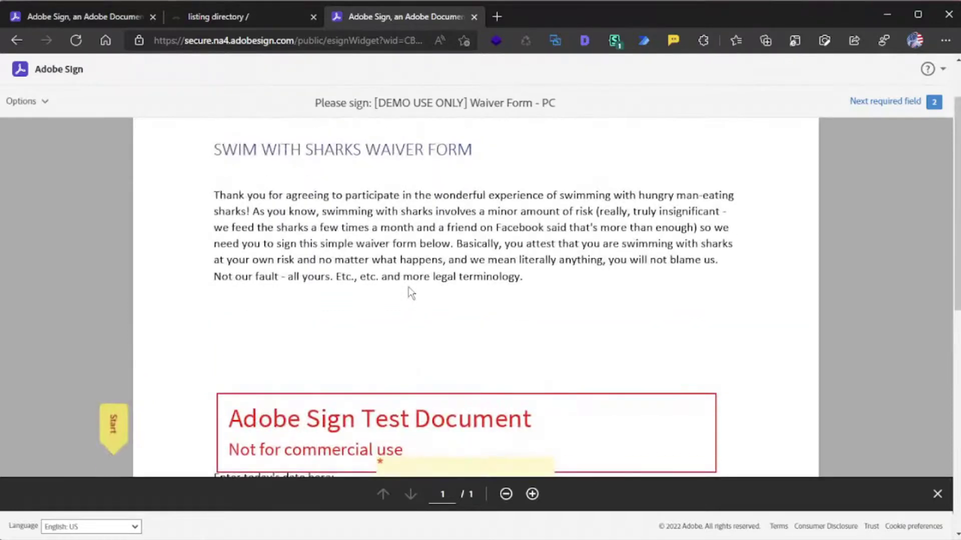
click(106, 20)
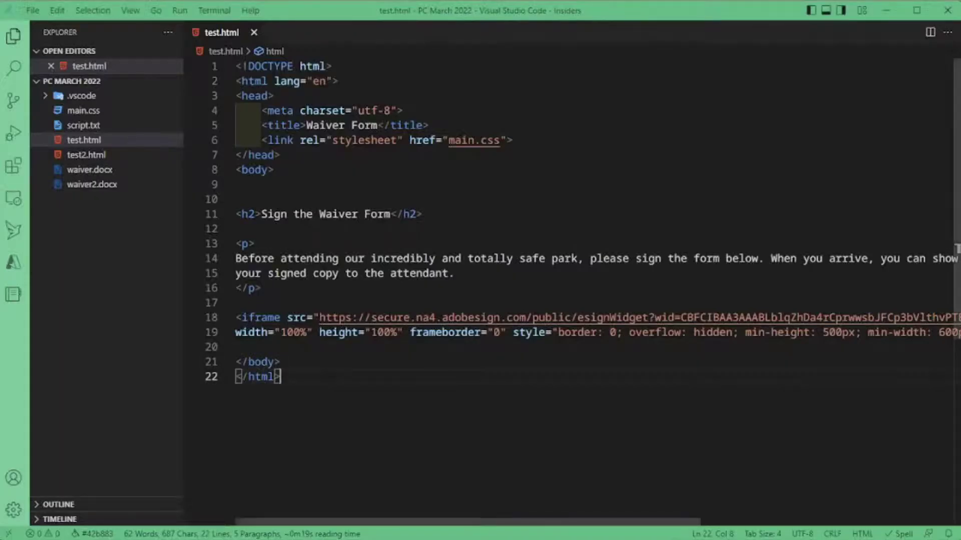
- Review the iframe src URL around lines 17–18 of test.html, then return to Edge
click(240, 302)
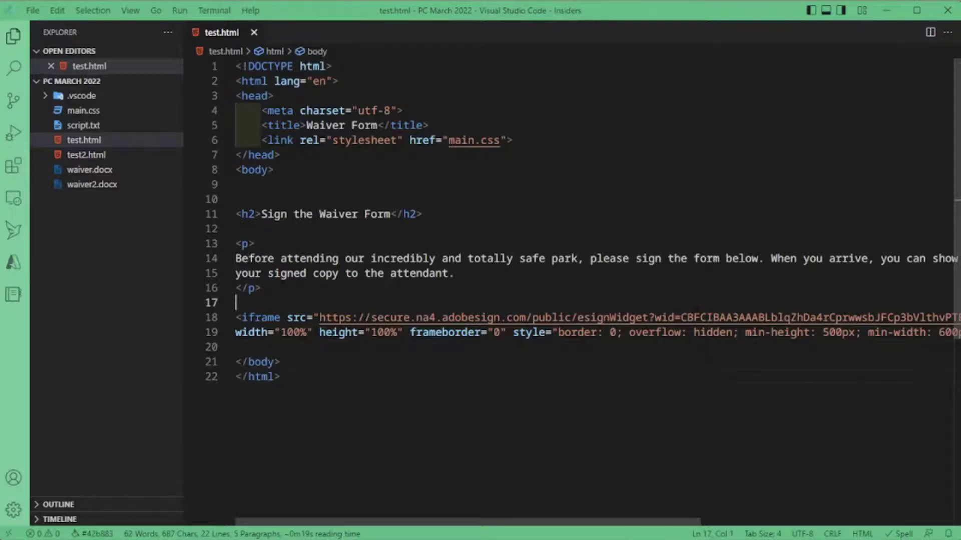
click(237, 317)
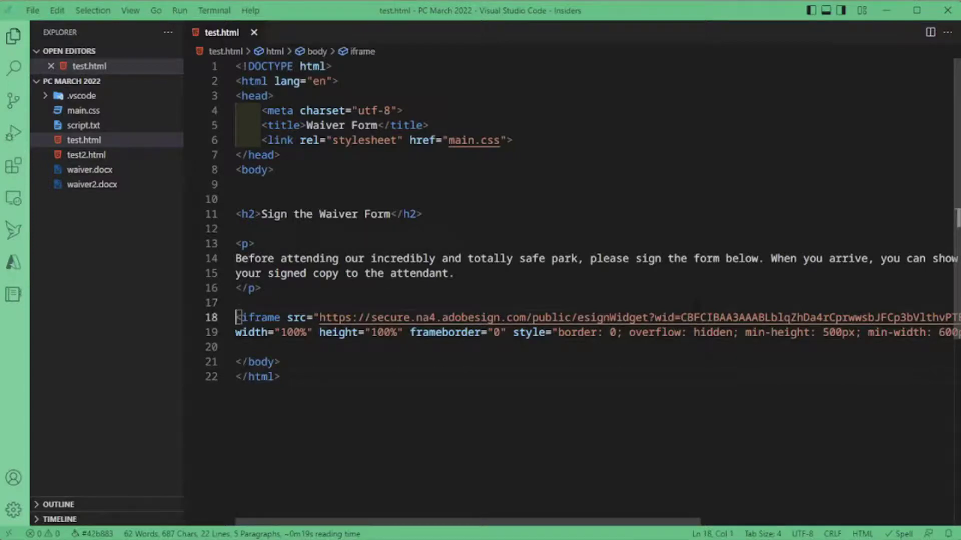
key(End)
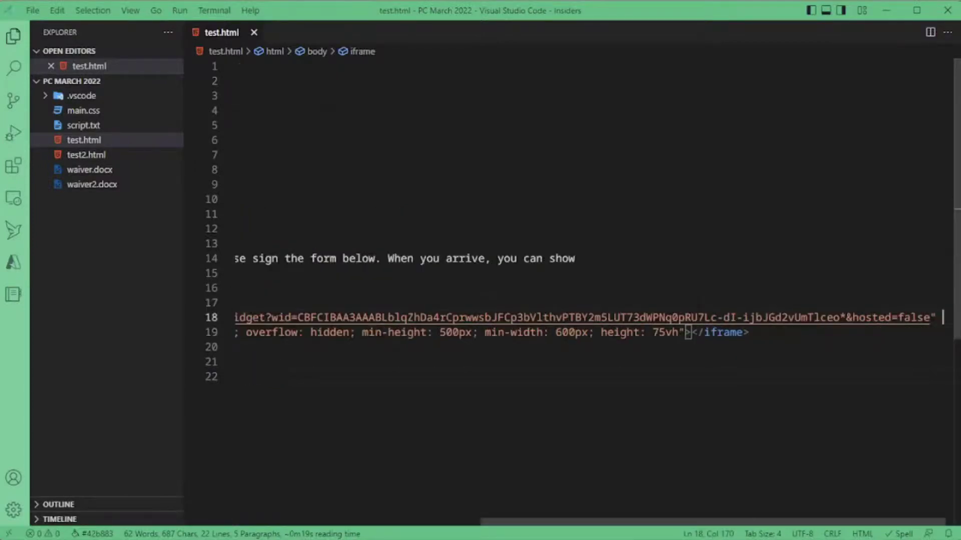
key(Right)
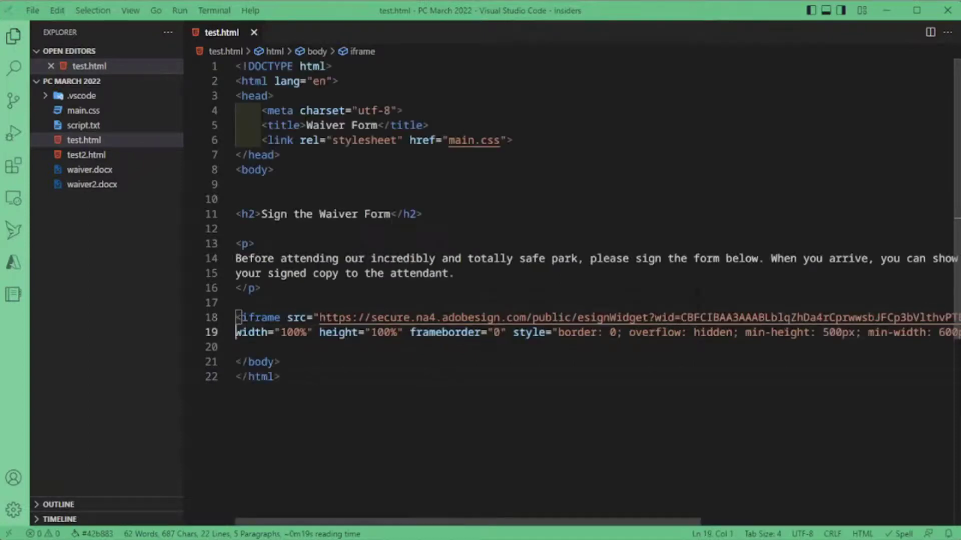
click(521, 302)
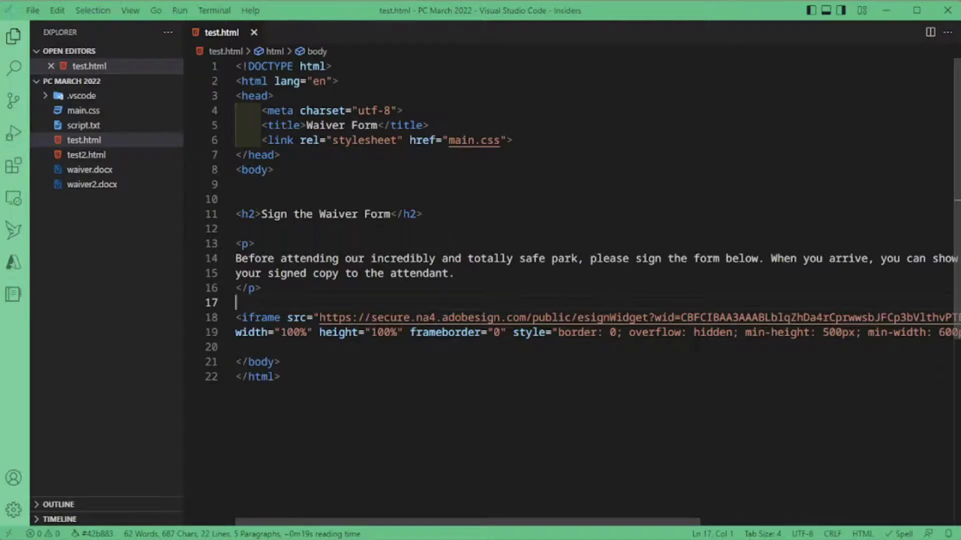
key(Down)
key(End)
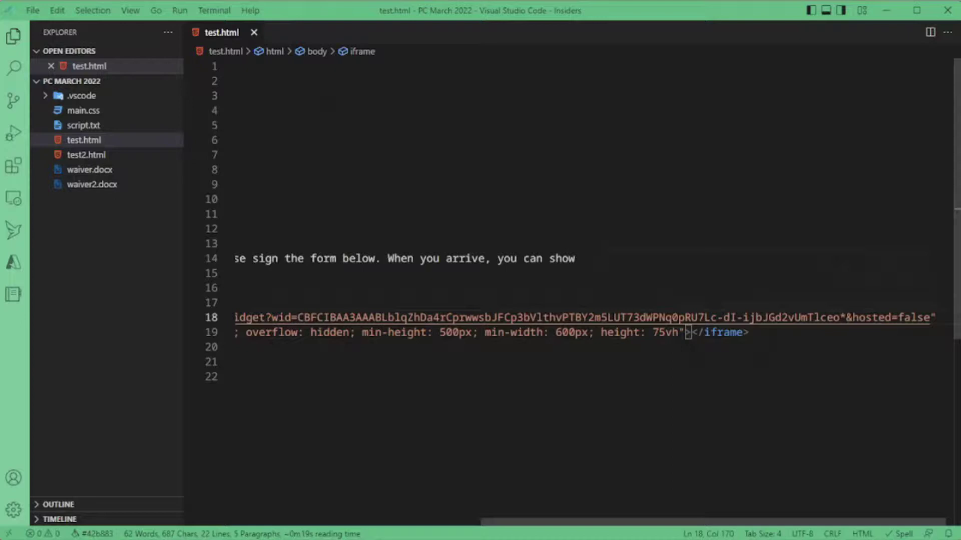
key(Up)
key(Up)
key(Up)
key(Up)
key(Right)
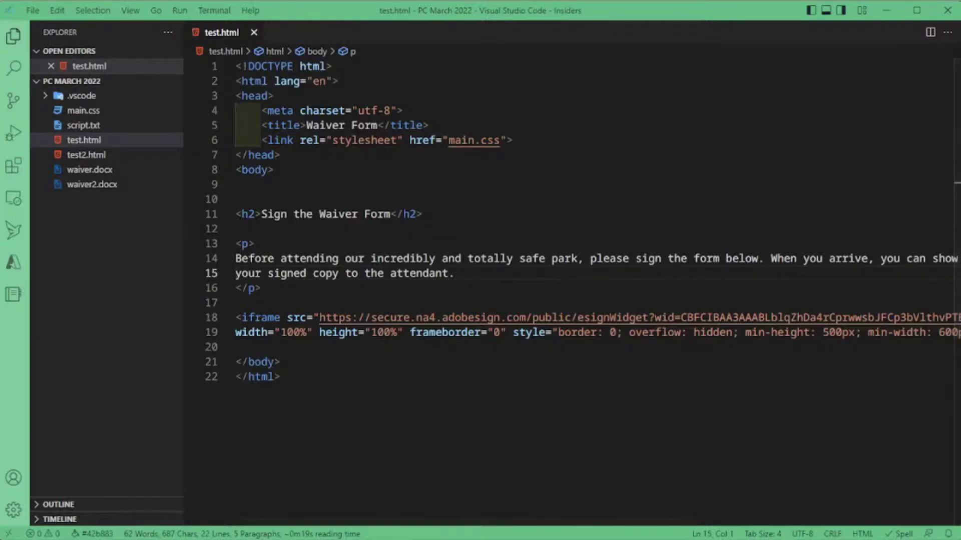
key(alt+Tab)
- Open test.html from the localhost:3333 file listing to show the embedded waiver
click(205, 18)
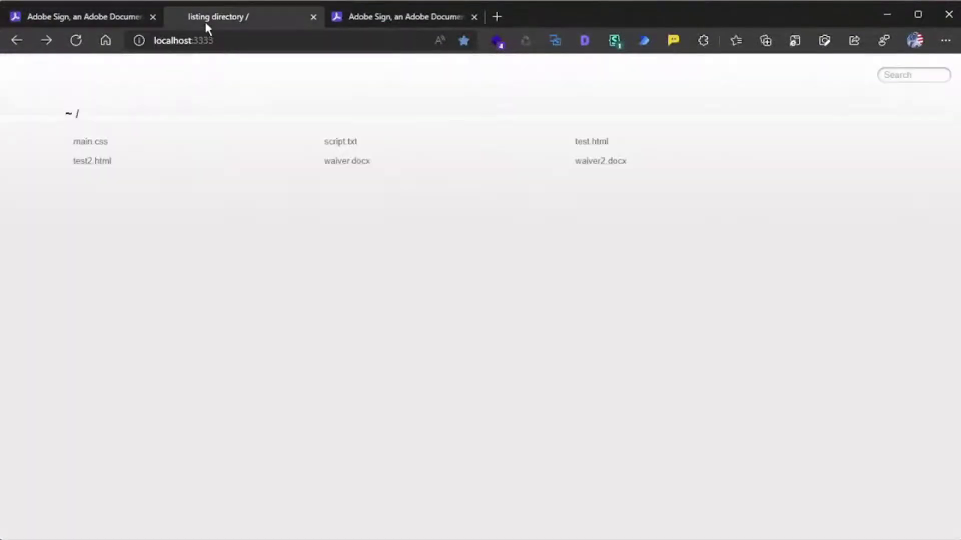
click(593, 144)
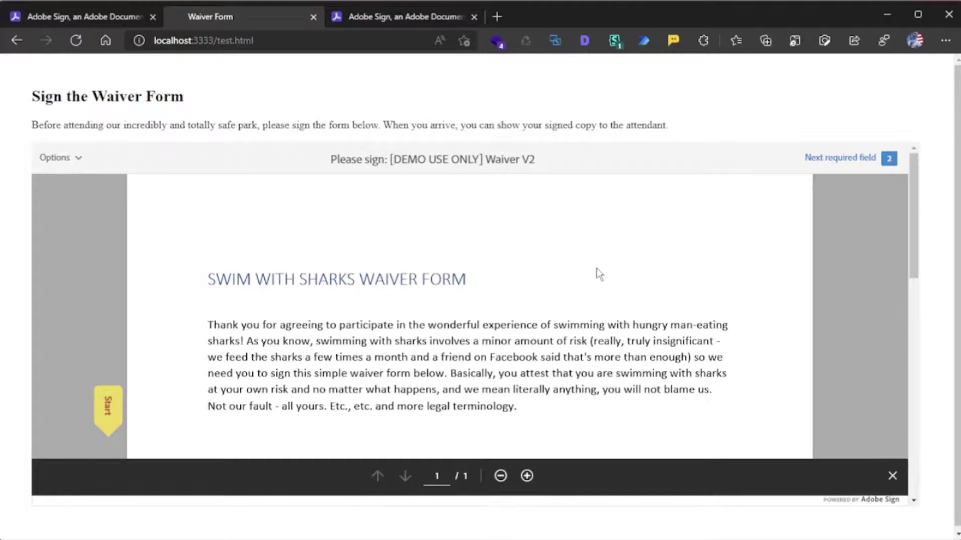
scroll(599, 275, down, 5)
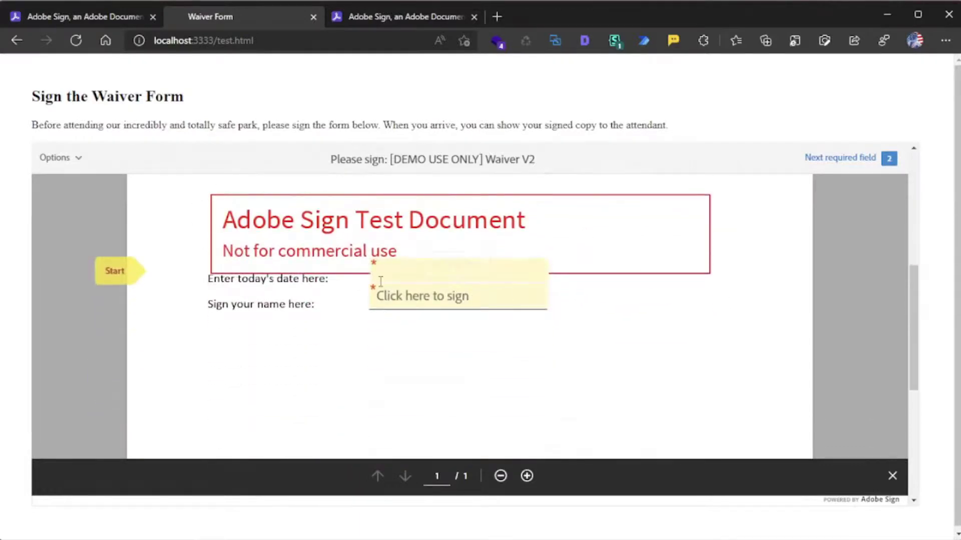
scroll(380, 283, up, 1)
- Enter 3/30/2022 in the date field, apply a typed signature, and begin Click to Sign
click(434, 319)
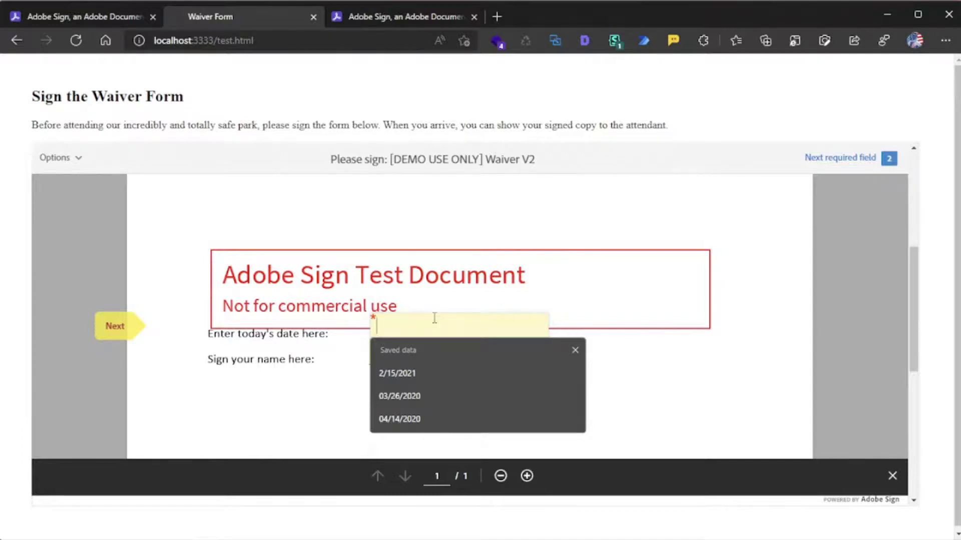
text(3/3)
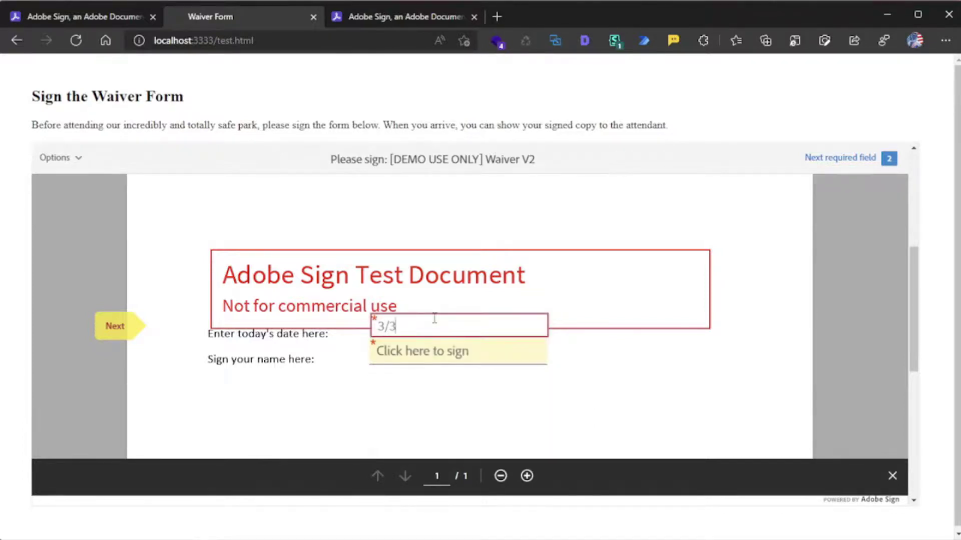
text(0/2022)
click(440, 350)
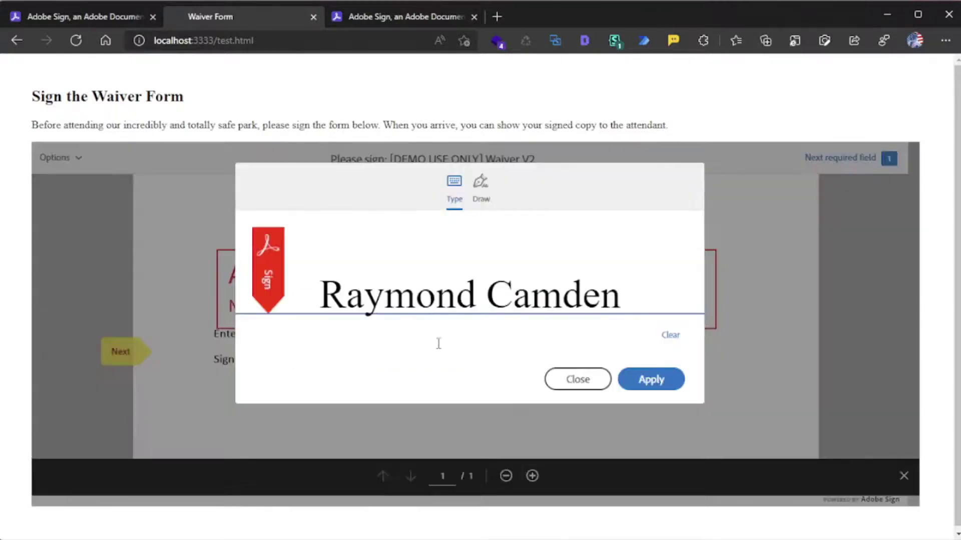
click(644, 383)
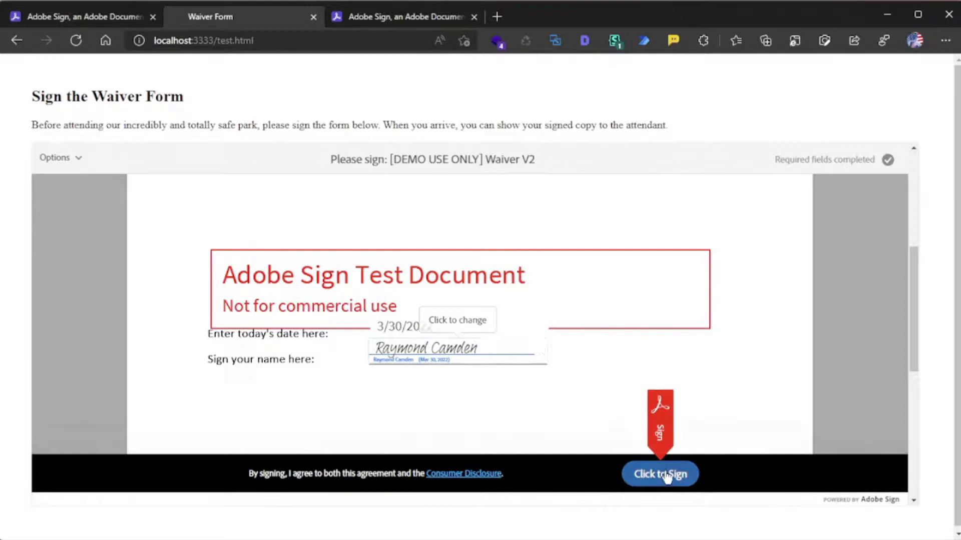
click(664, 475)
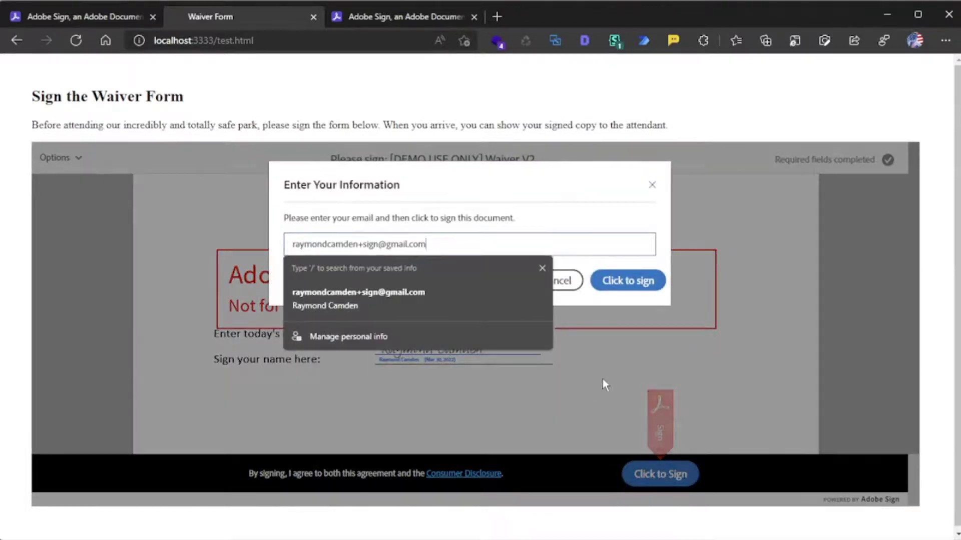
- Submit the signed waiver from the Enter Your Information dialog, then return to the first Adobe Sign tab
click(358, 244)
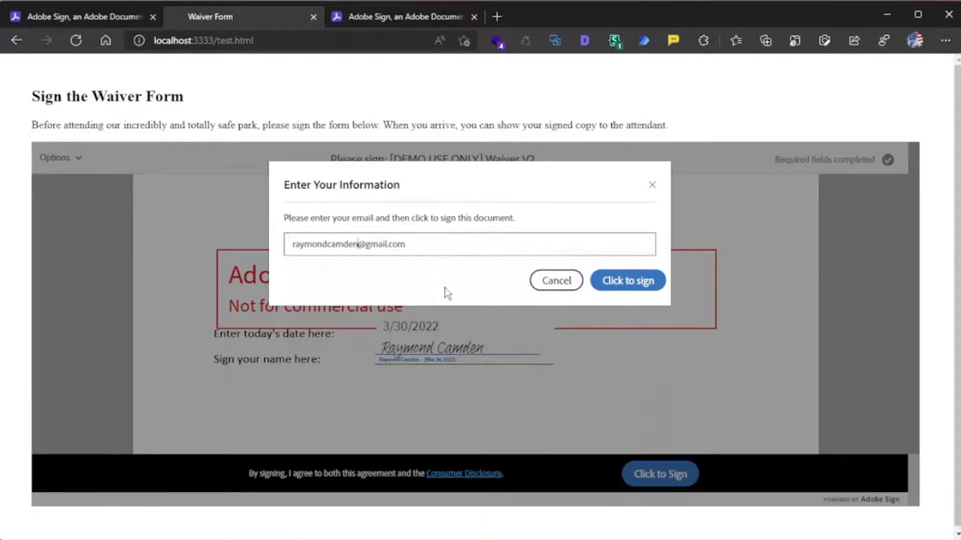
click(628, 279)
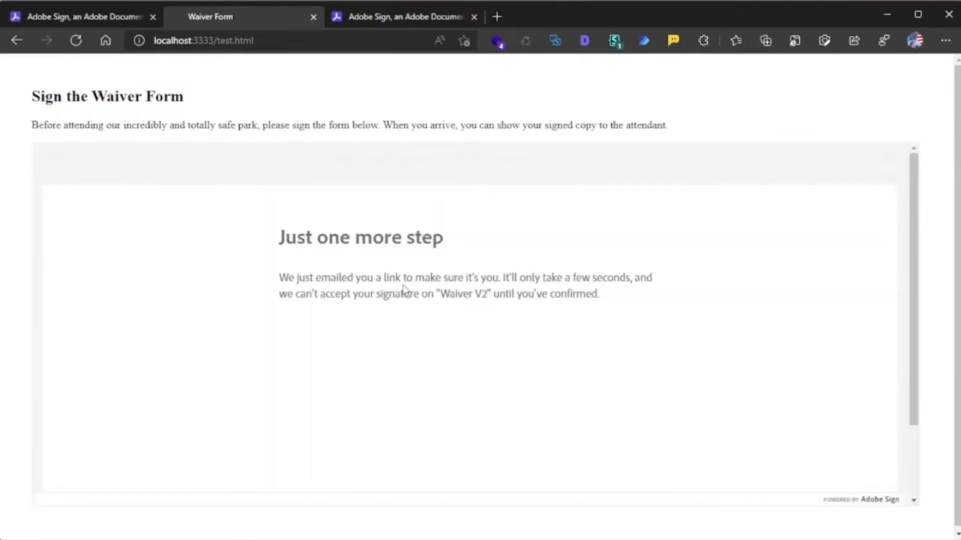
scroll(424, 287, down, 1)
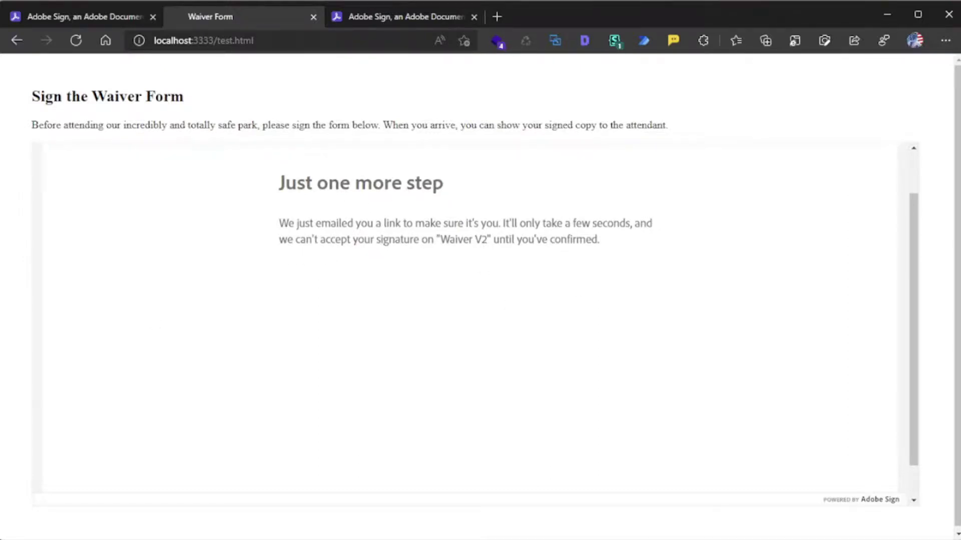
click(43, 18)
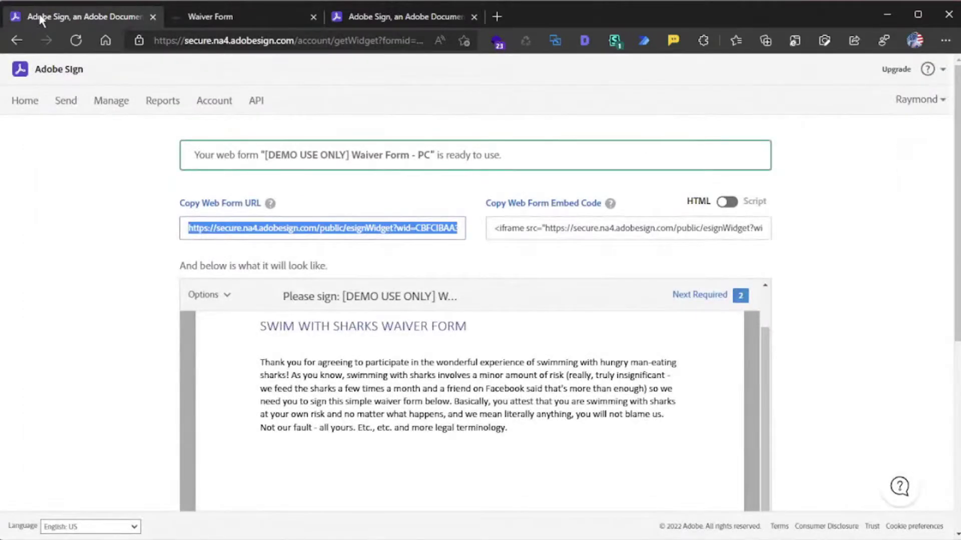
- Reload the Manage agreements list and drag the Waiver V2 confirmation email window over it
click(113, 102)
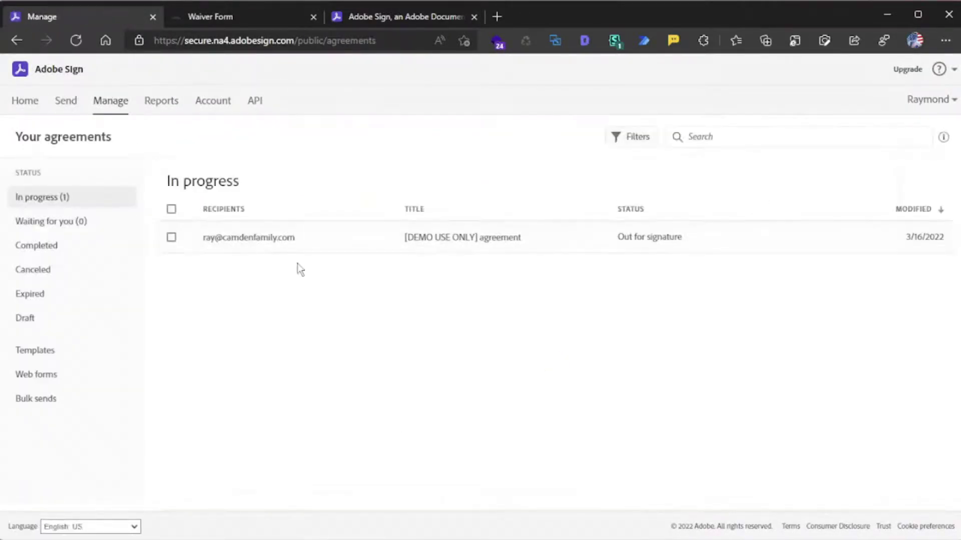
click(76, 40)
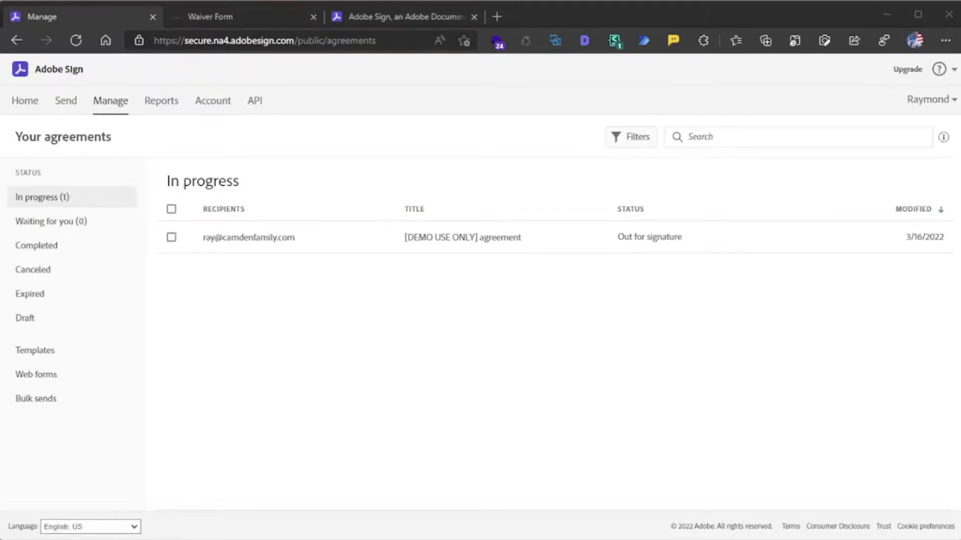
mouse_move(0, 170)
mouse_down()
mouse_move(317, 166)
mouse_move(466, 95)
mouse_up()
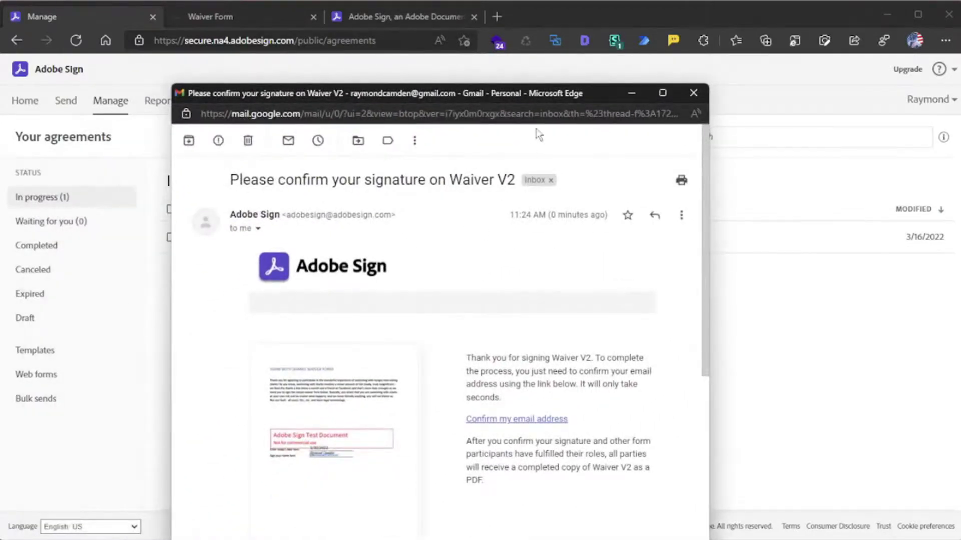
- Close the 'Please confirm your signature on Waiver V2' Gmail window and switch to VS Code
drag(546, 94, 575, 54)
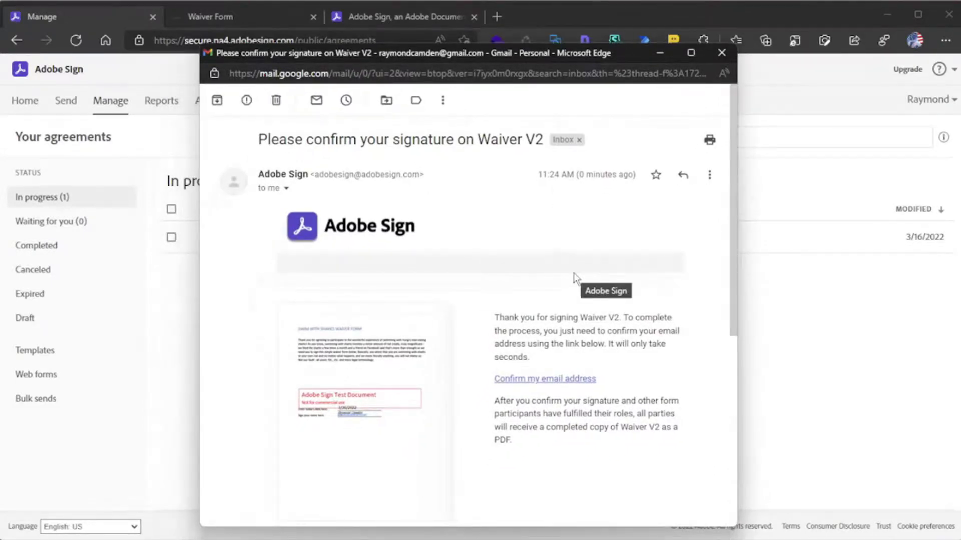
click(728, 56)
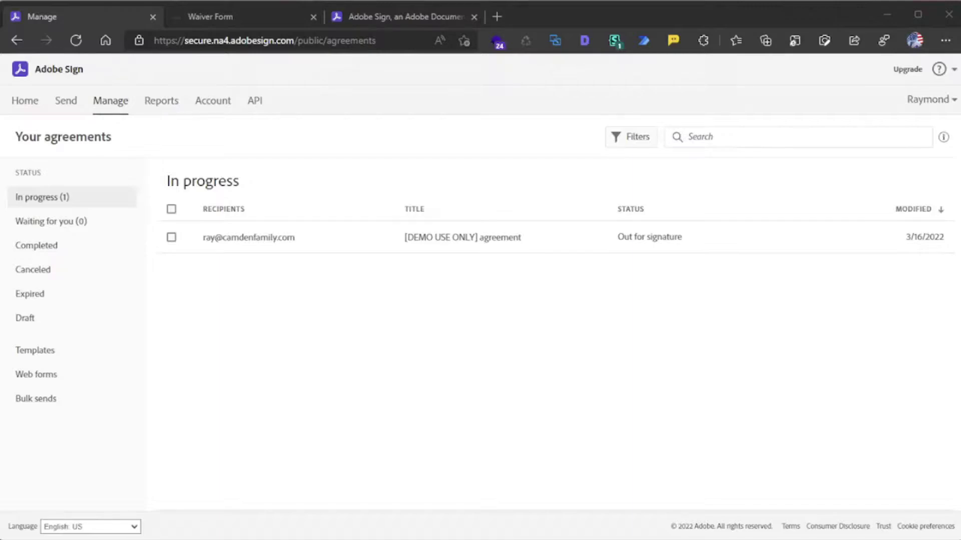
key(alt+Tab)
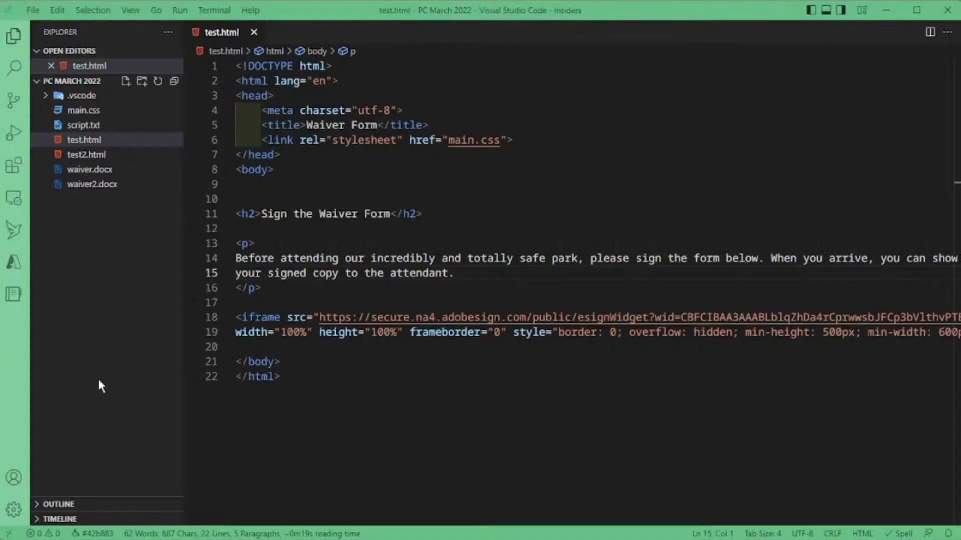
- Open test2.html and insert an empty <!-- --> HTML comment above the h2 heading
click(90, 159)
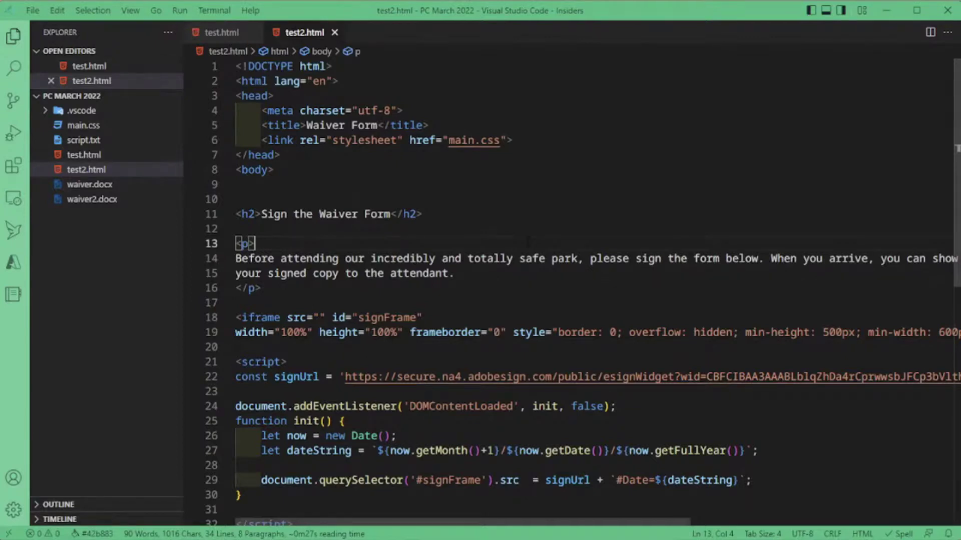
click(386, 184)
key(Return)
text(<!--)
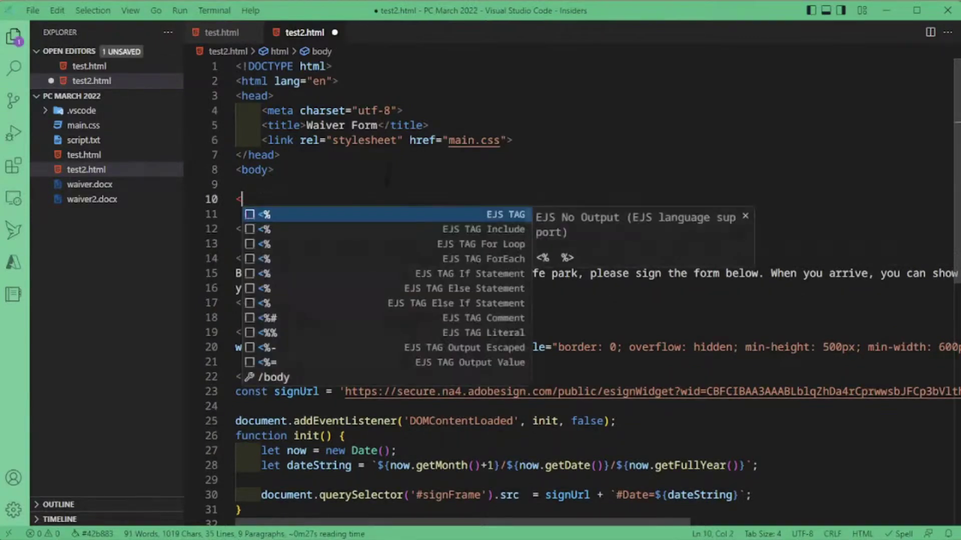
key(Return)
key(Return)
key(Return)
text(-->)
- Write the prefill format url#f=v#f2=v2 inside the comment
key(Up)
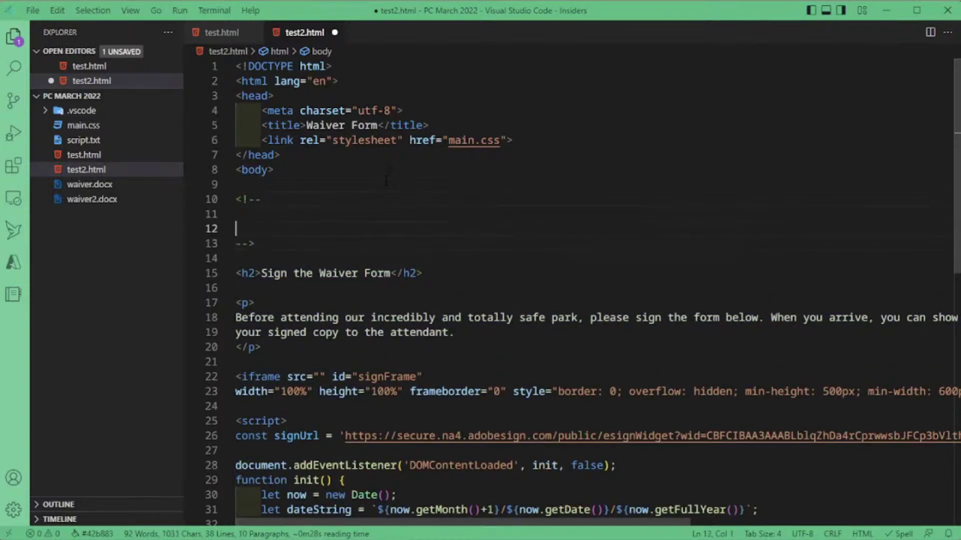
text(url#f=v#f)
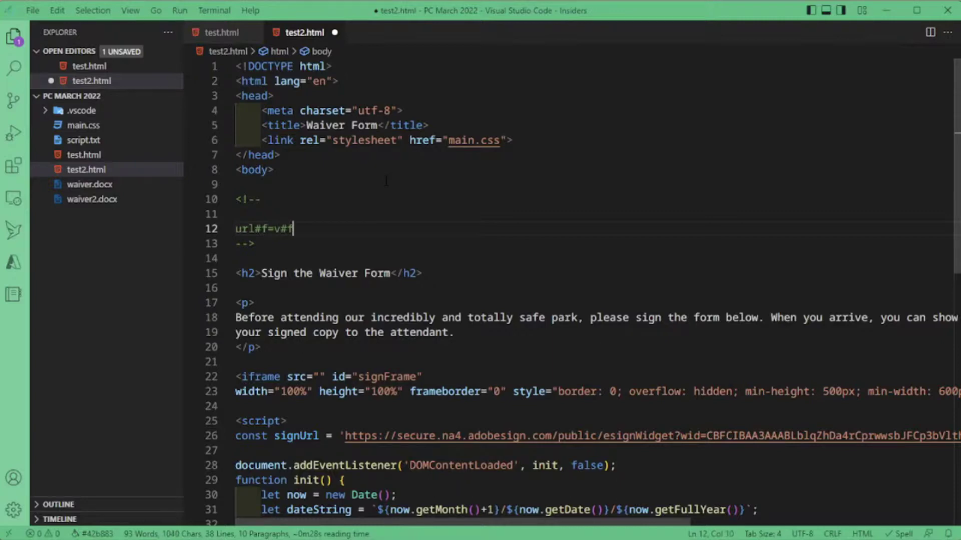
text(2=v2)
key(Down)
scroll(386, 179, down, 1)
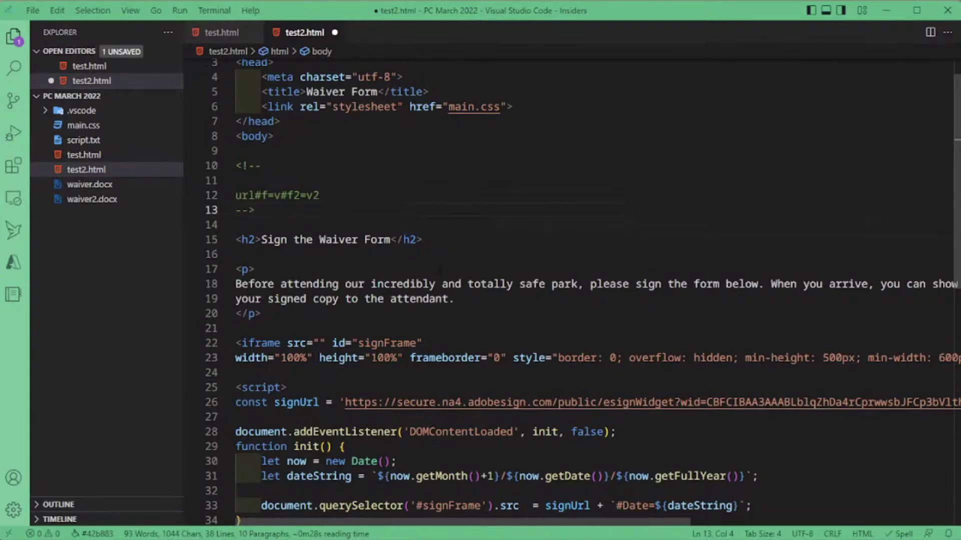
scroll(441, 270, down, 2)
- Walk through the init function lines that build dateString and append #Date to the iframe URL
scroll(581, 290, down, 2)
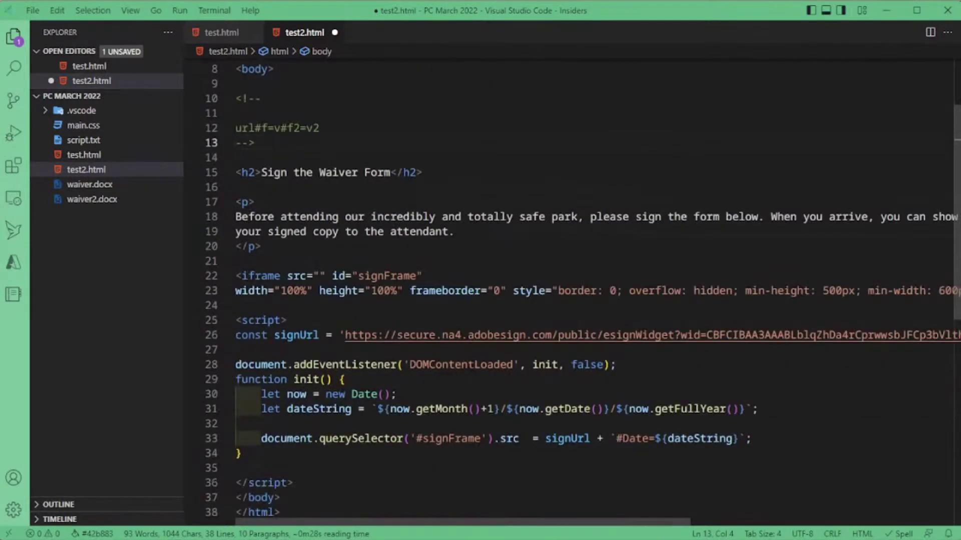
click(757, 409)
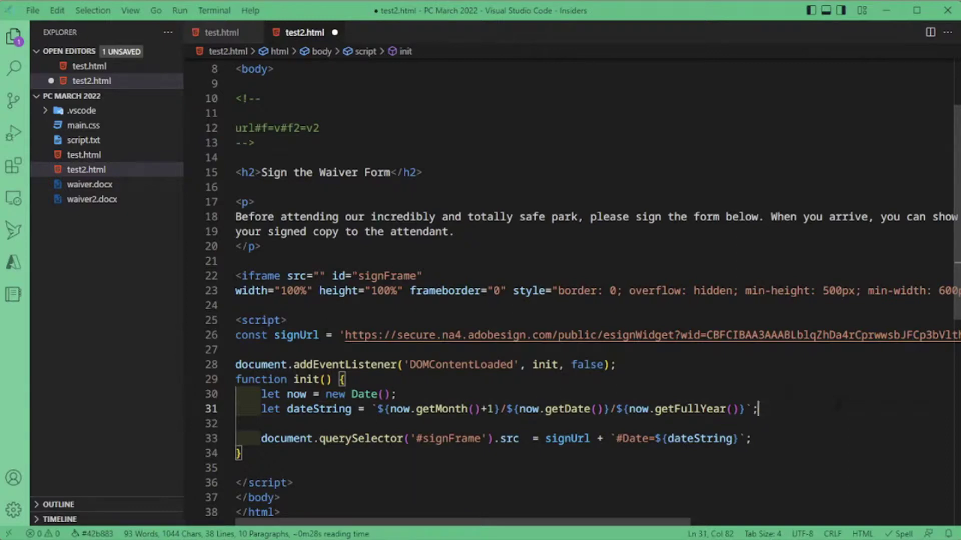
click(699, 438)
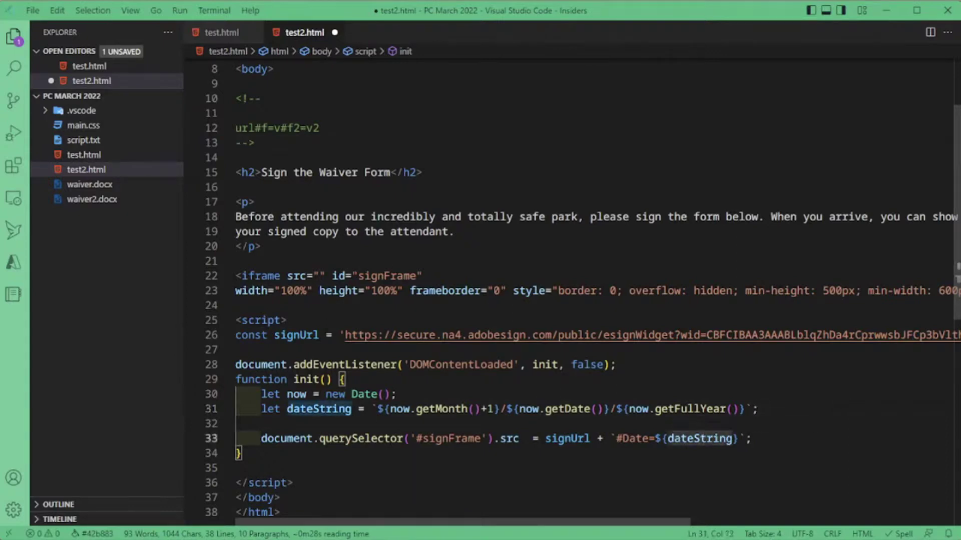
key(End)
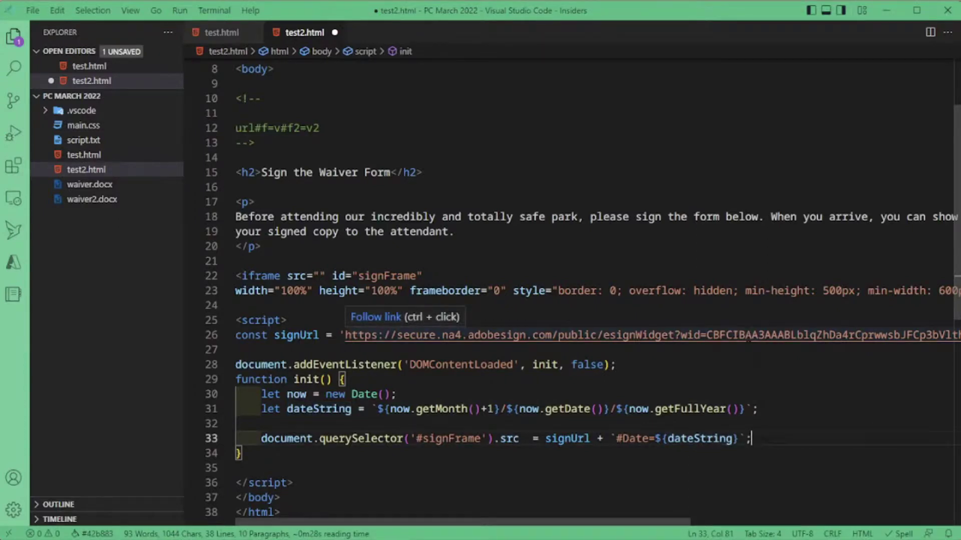
click(824, 381)
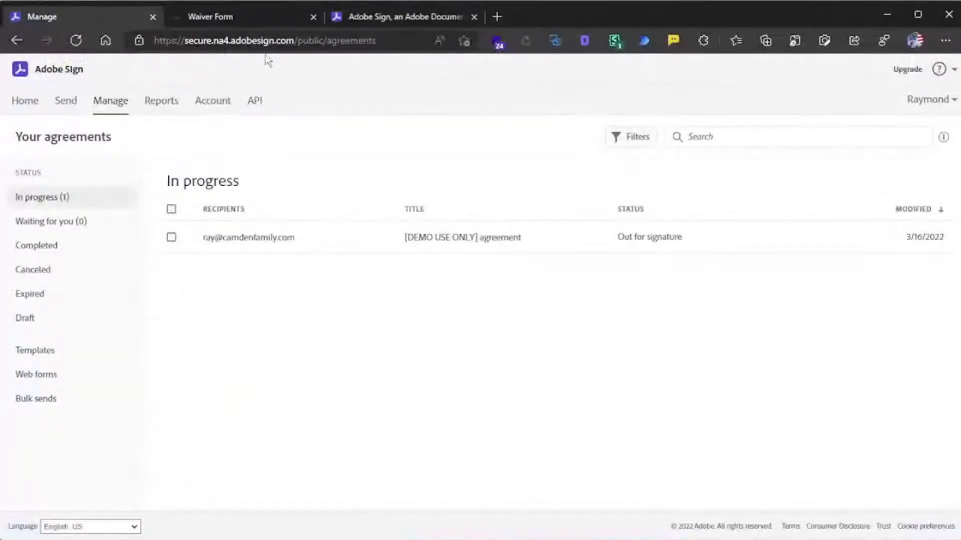
- Open test2.html from the localhost:3333 listing and scroll to the prefilled 3/30/2022 Date field
click(226, 11)
click(16, 40)
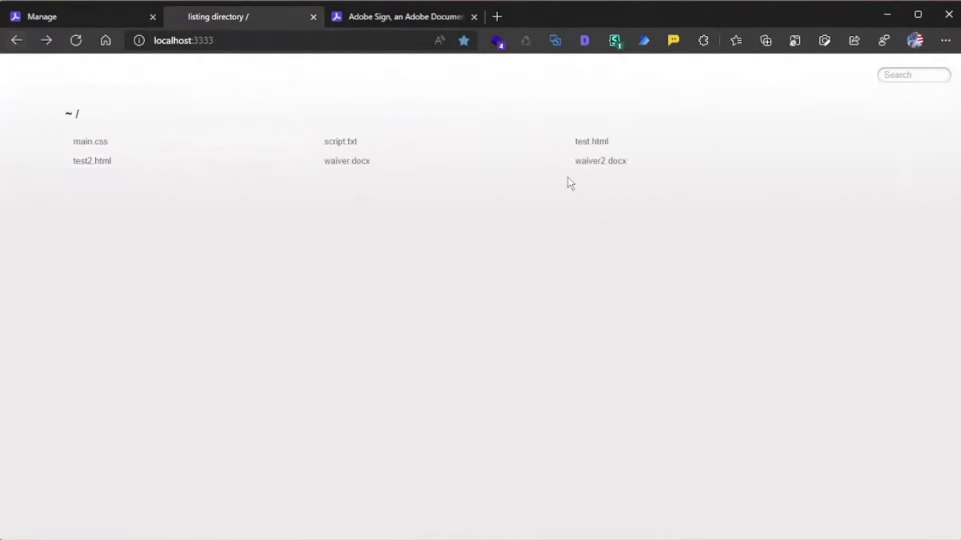
click(83, 162)
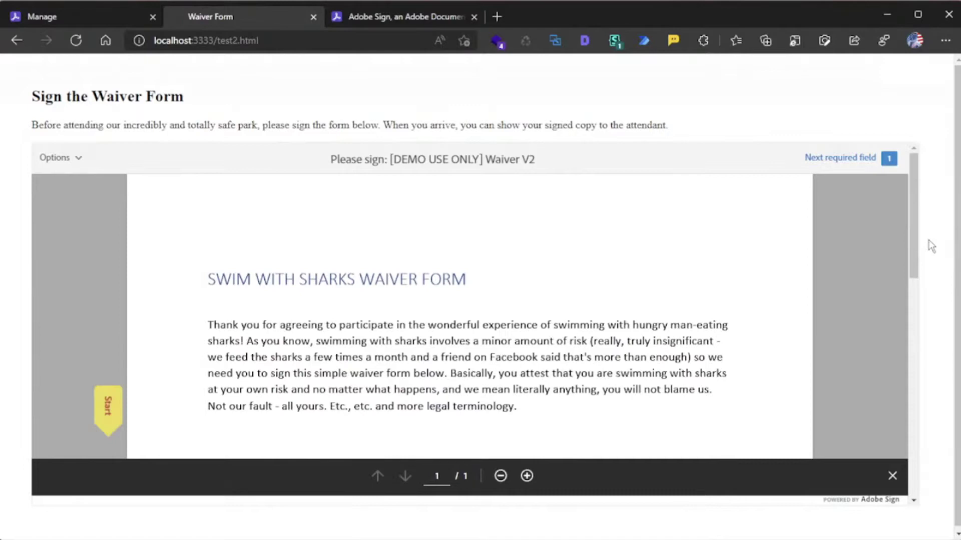
scroll(569, 298, down, 5)
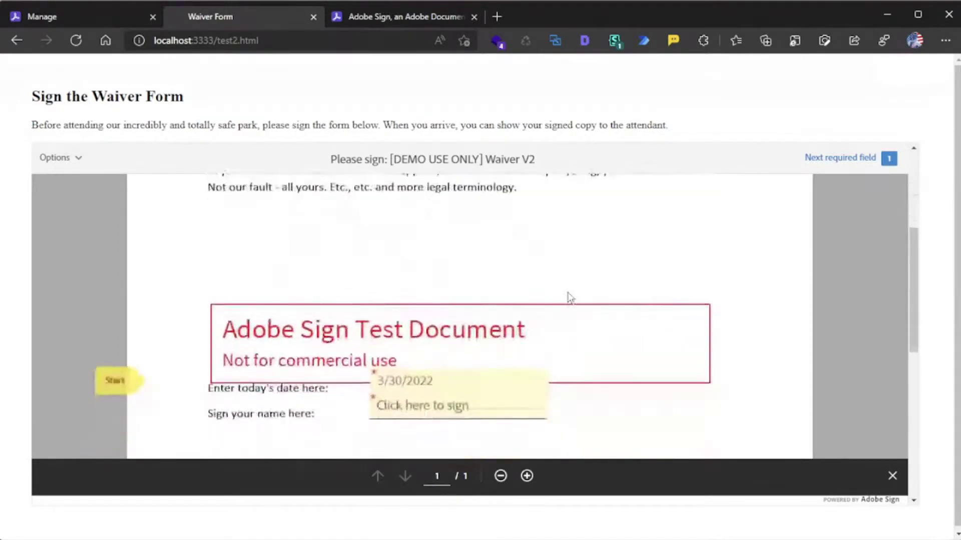
scroll(569, 298, down, 1)
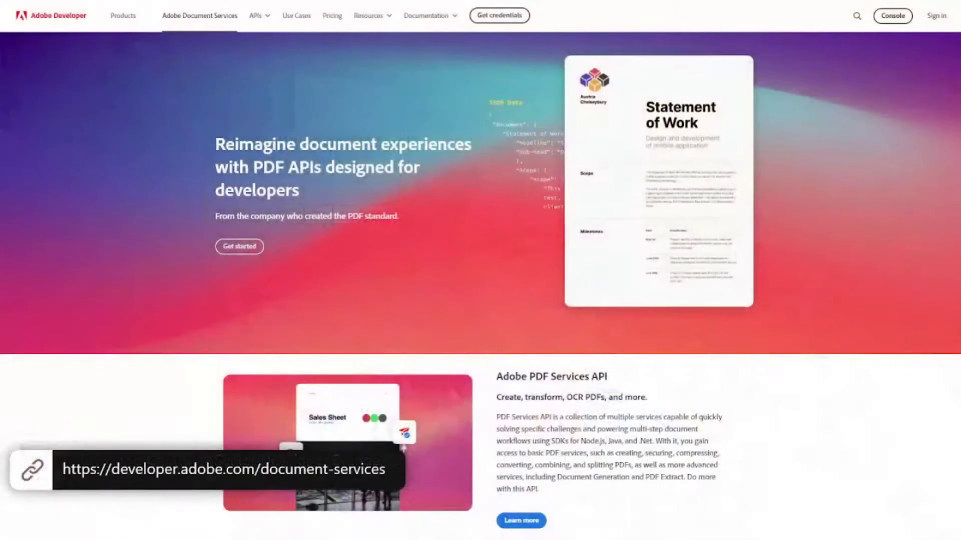
scroll(481, 270, down, 5)
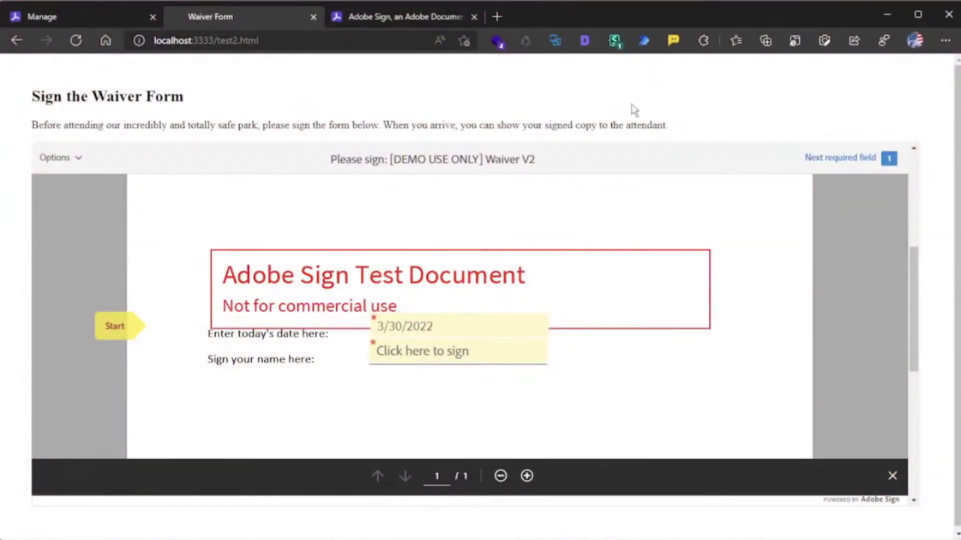
- Go to Adobe Tech Blog – Medium from the Adobe bookmarks folder
key(ctrl+shift+b)
click(80, 62)
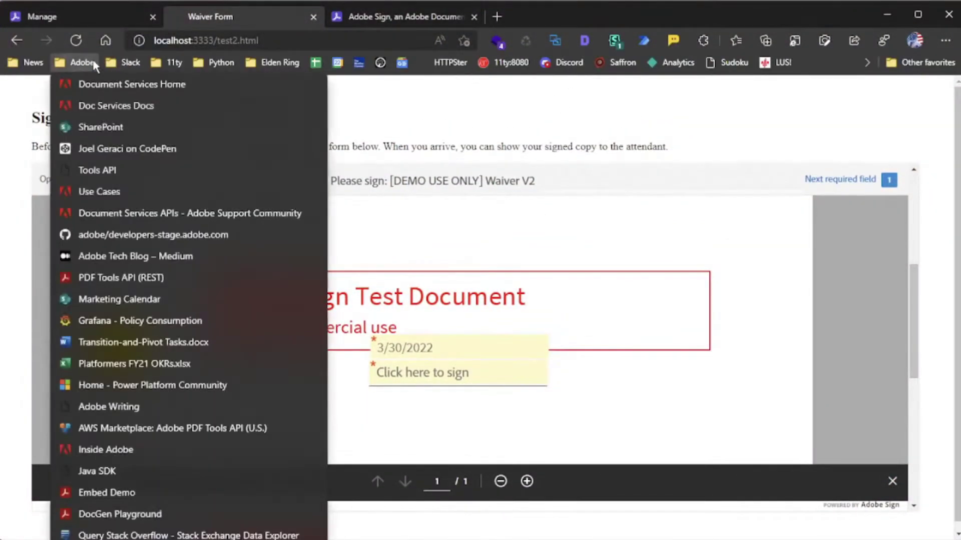
click(134, 255)
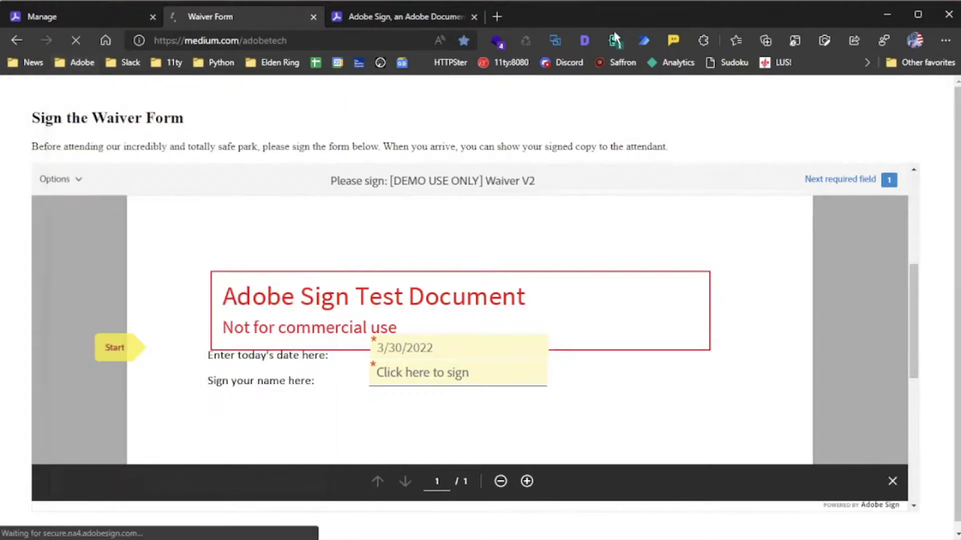
key(ctrl+shift+b)
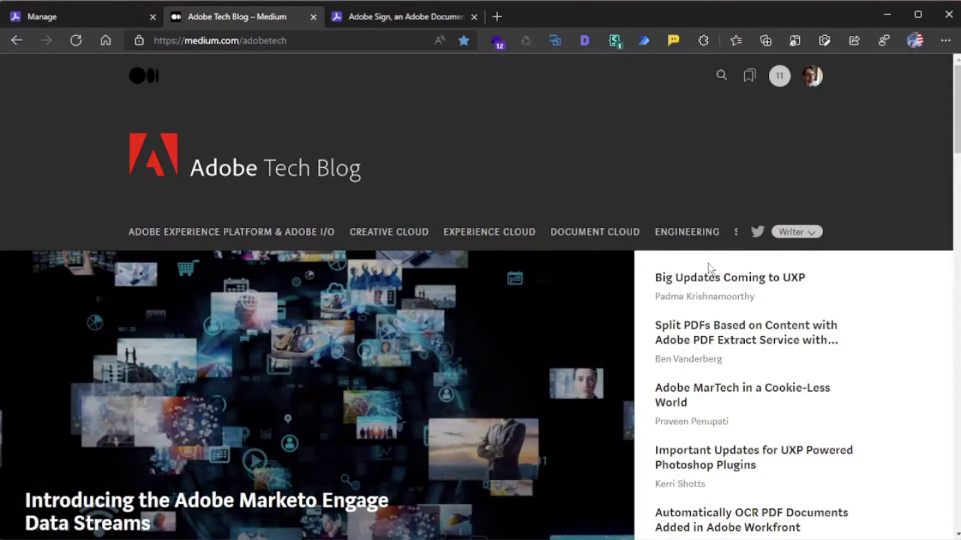
- Open 'A Developer's First Look at Adobe Acrobat Sign' via the author's profile and skim it
scroll(691, 464, down, 3)
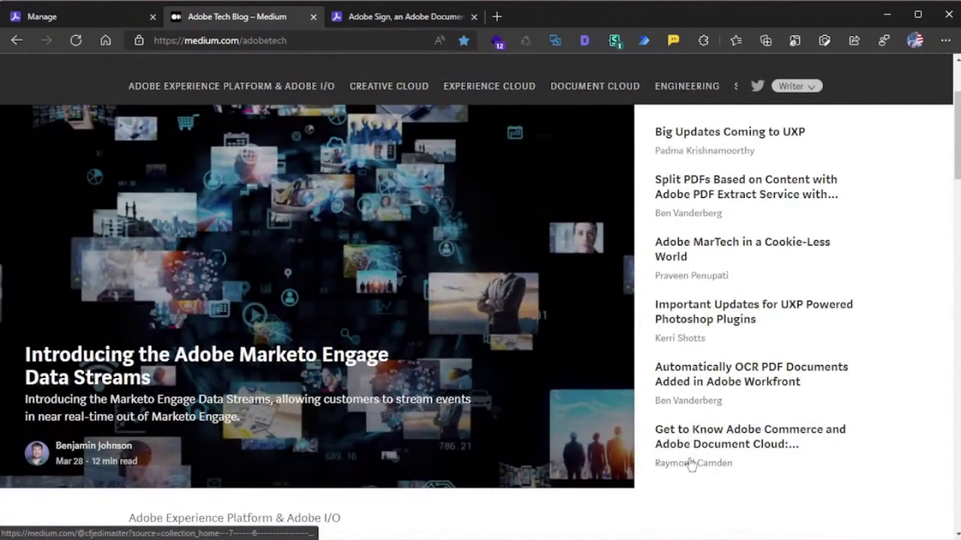
click(690, 463)
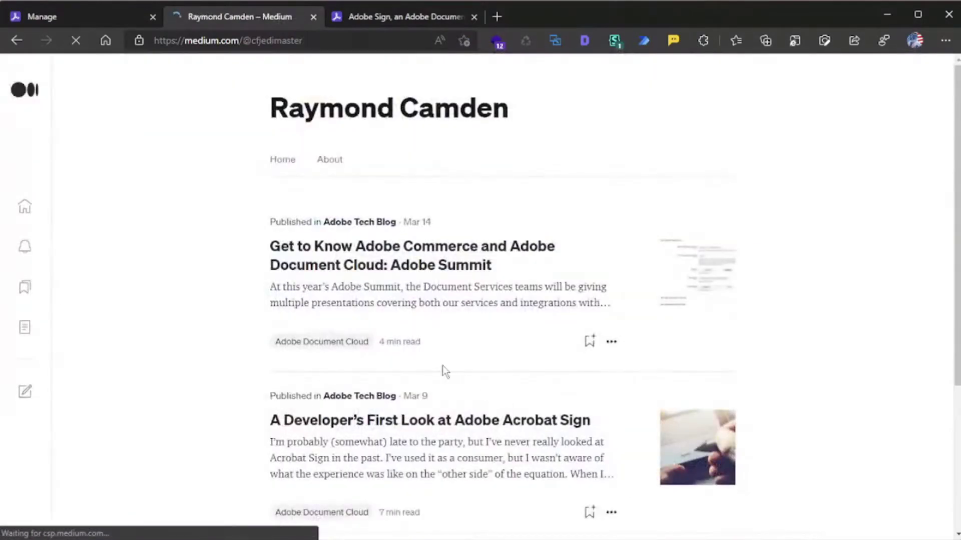
click(314, 422)
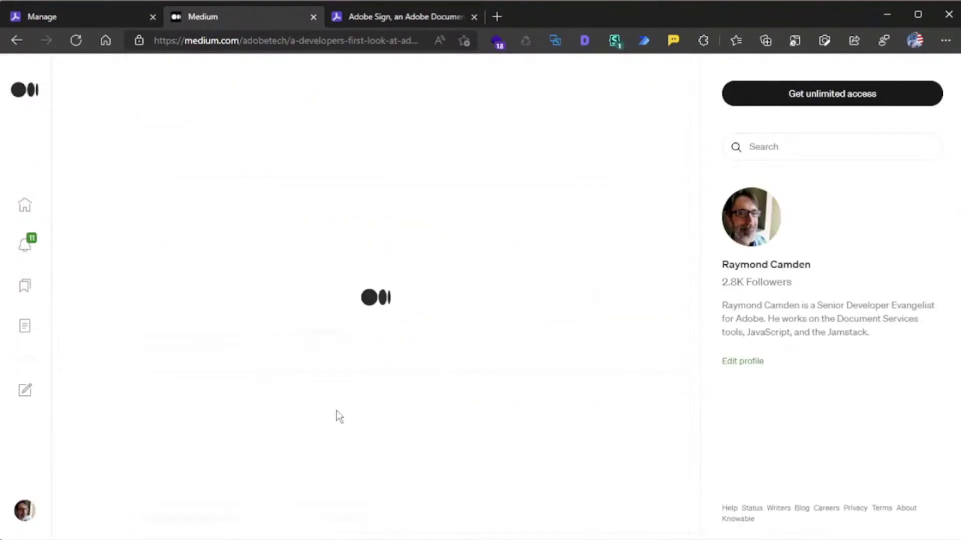
scroll(650, 320, down, 5)
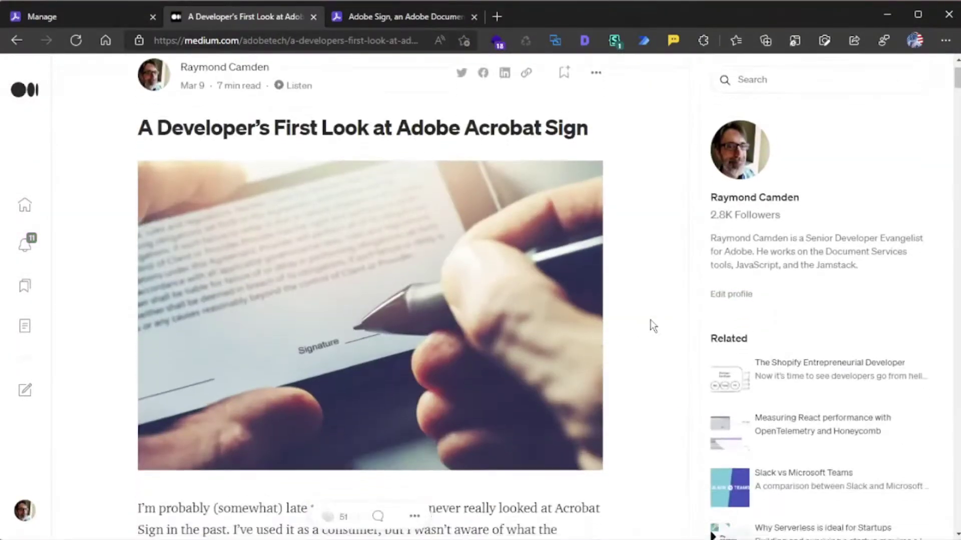
scroll(653, 325, down, 2)
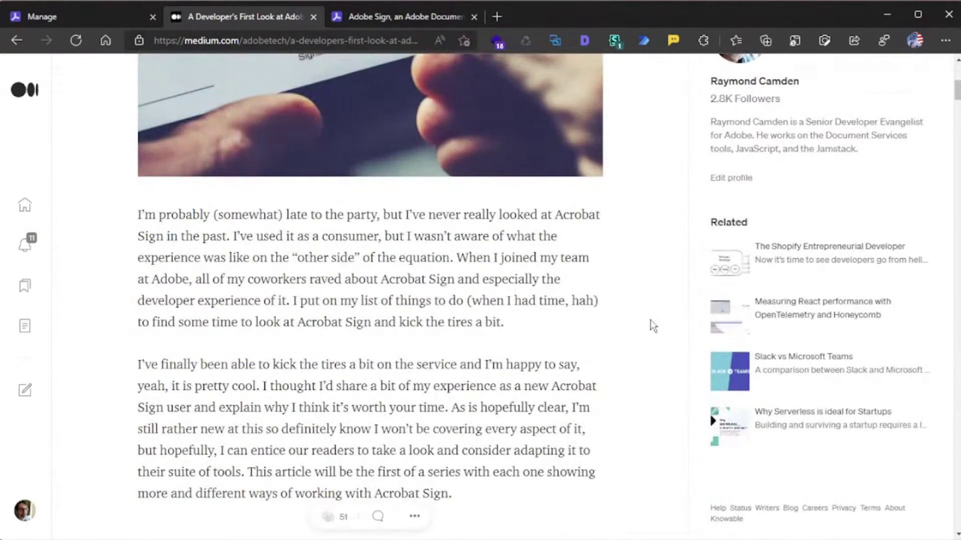
scroll(653, 326, down, 3)
scroll(653, 326, up, 10)
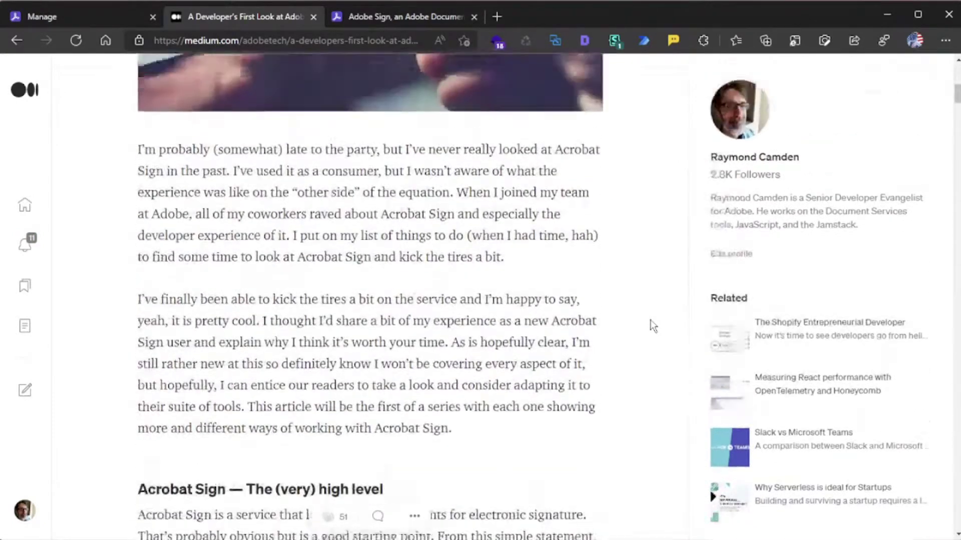